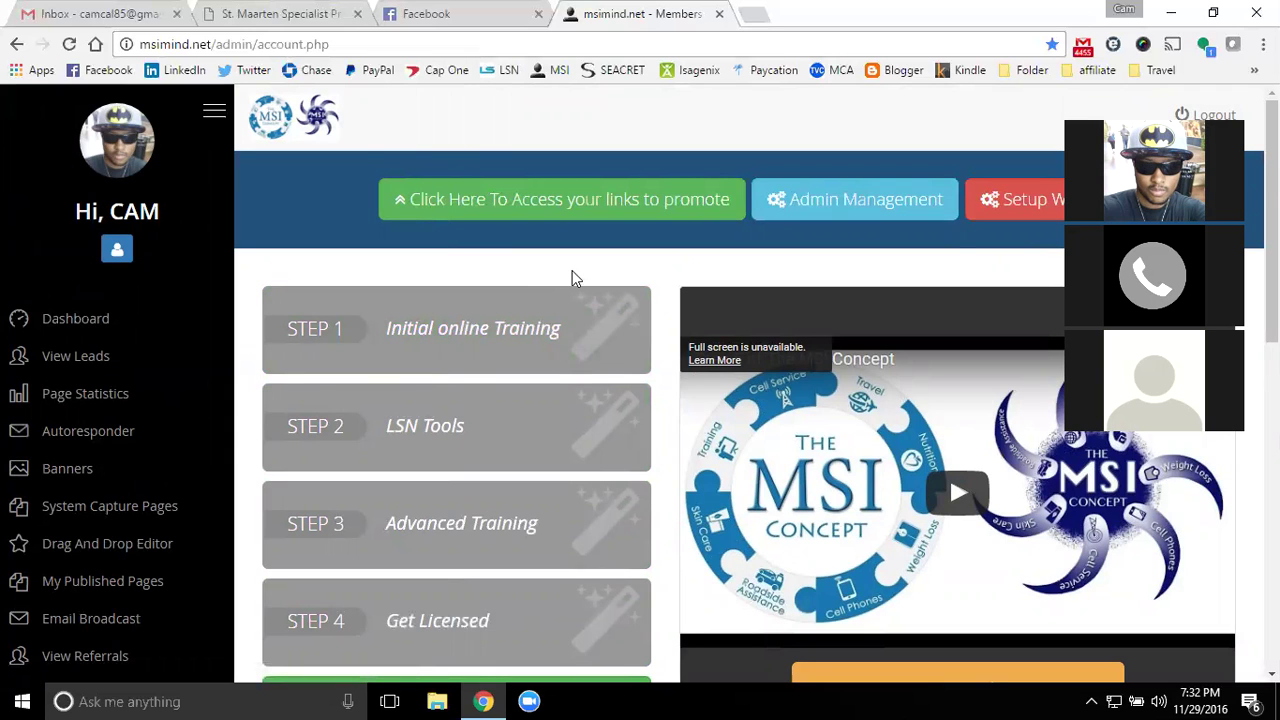
- Show the MSI Customer, OJN and LSN promotion links, then start a new browser tab
click(590, 222)
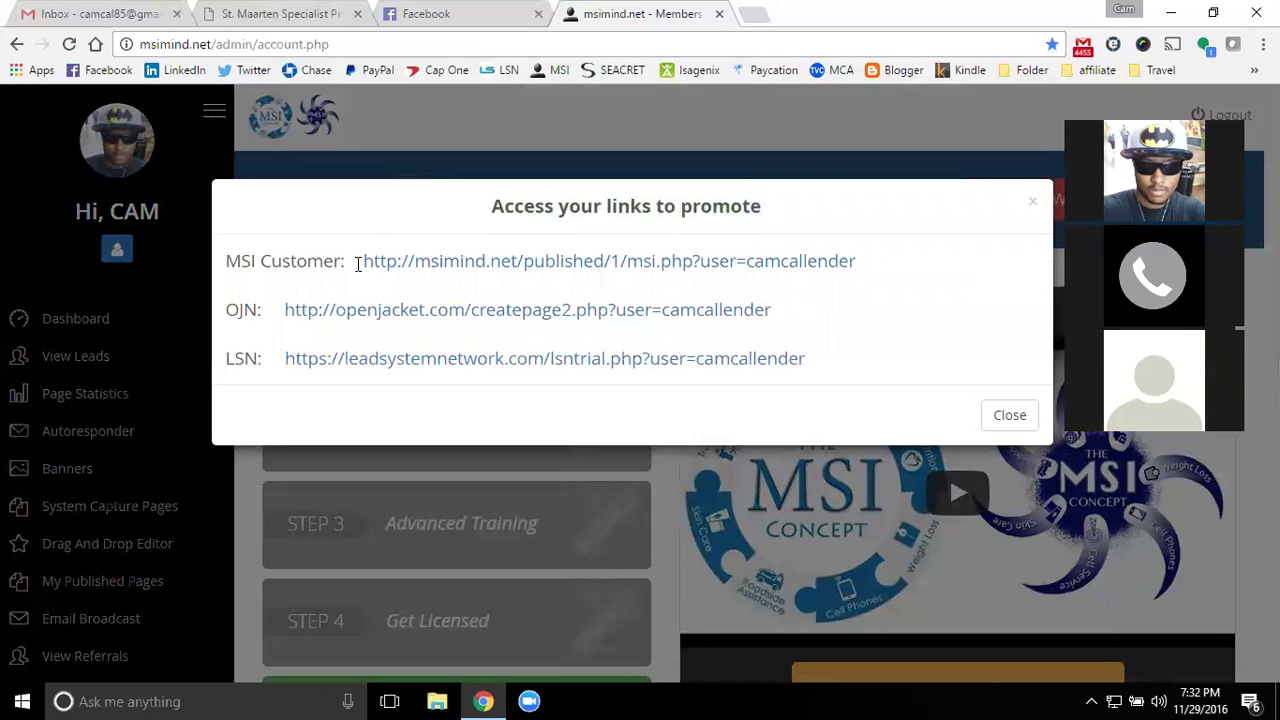
drag(245, 262, 320, 266)
click(320, 266)
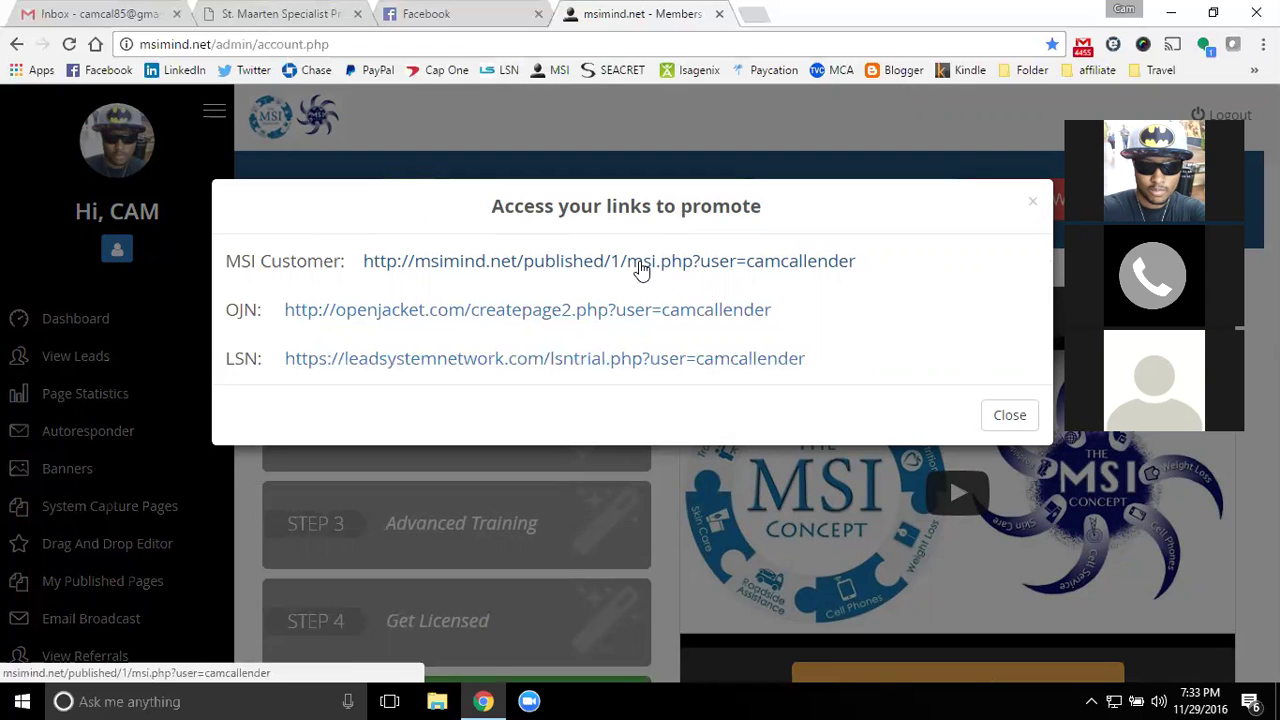
click(754, 14)
- Load the published MSI customer page (msimind.net/published/1/msi.php) and scroll through it
text(m)
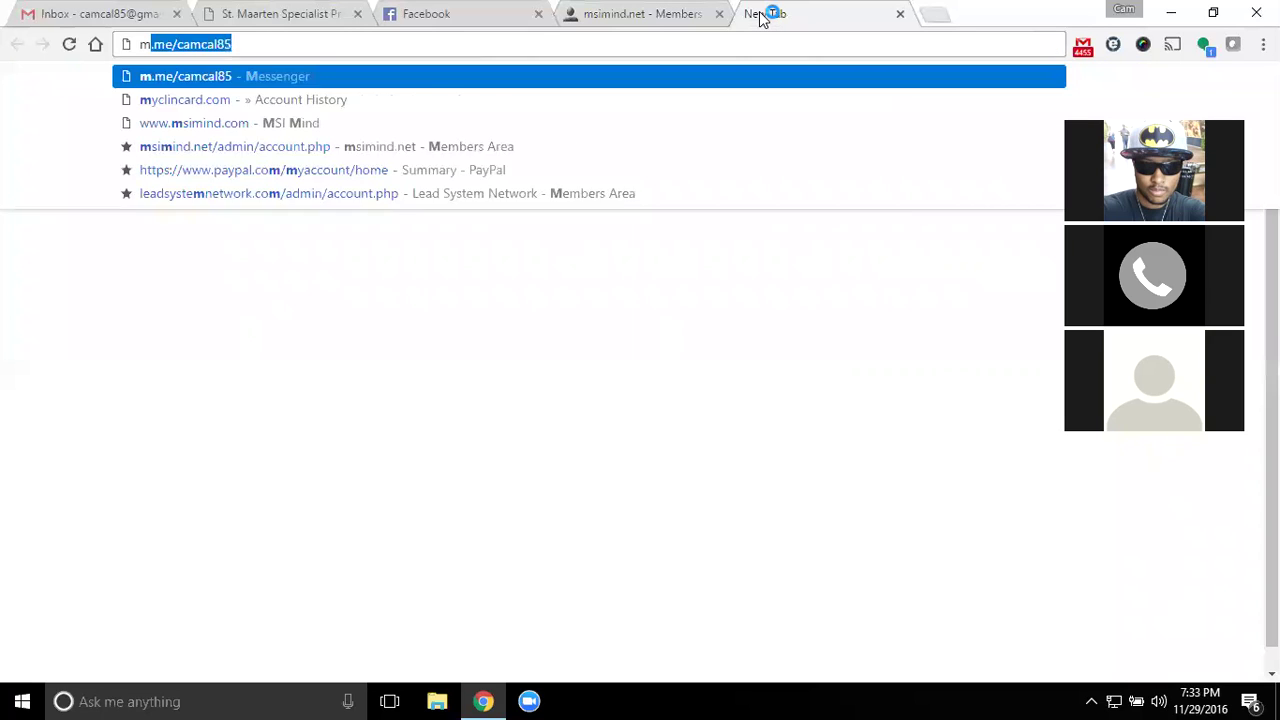
text(si)
key(Return)
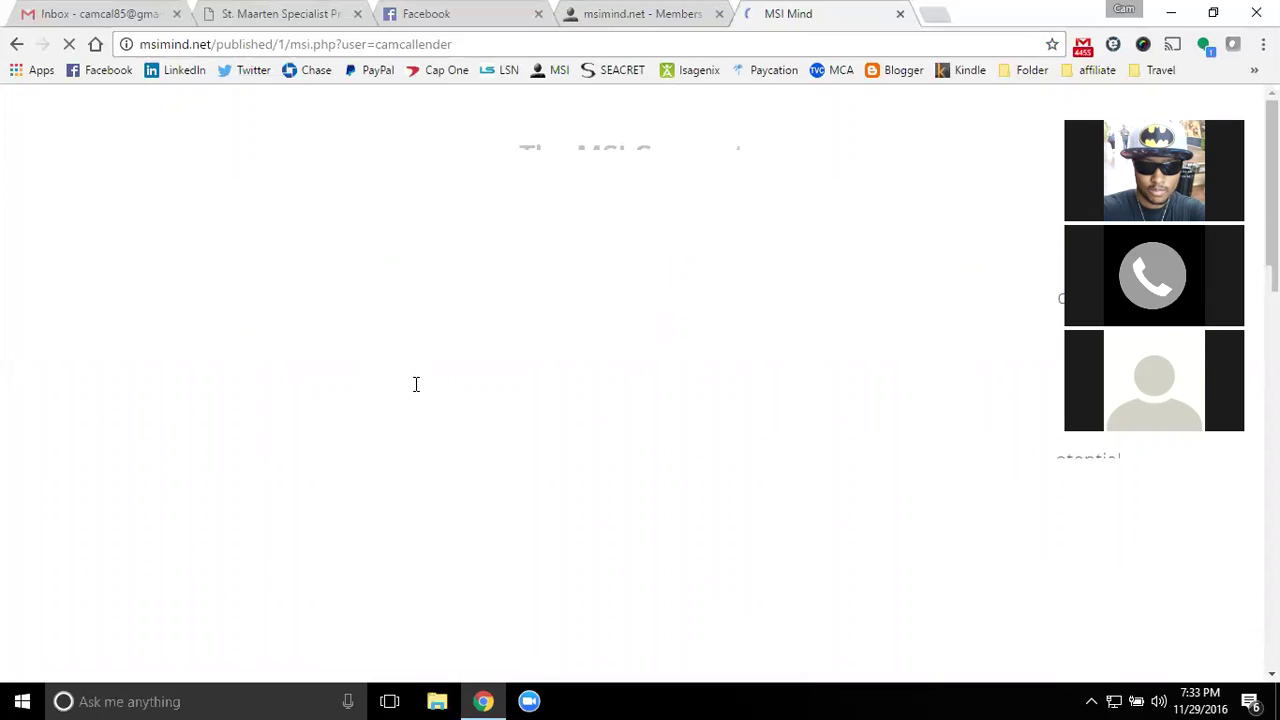
scroll(414, 408, down, 10)
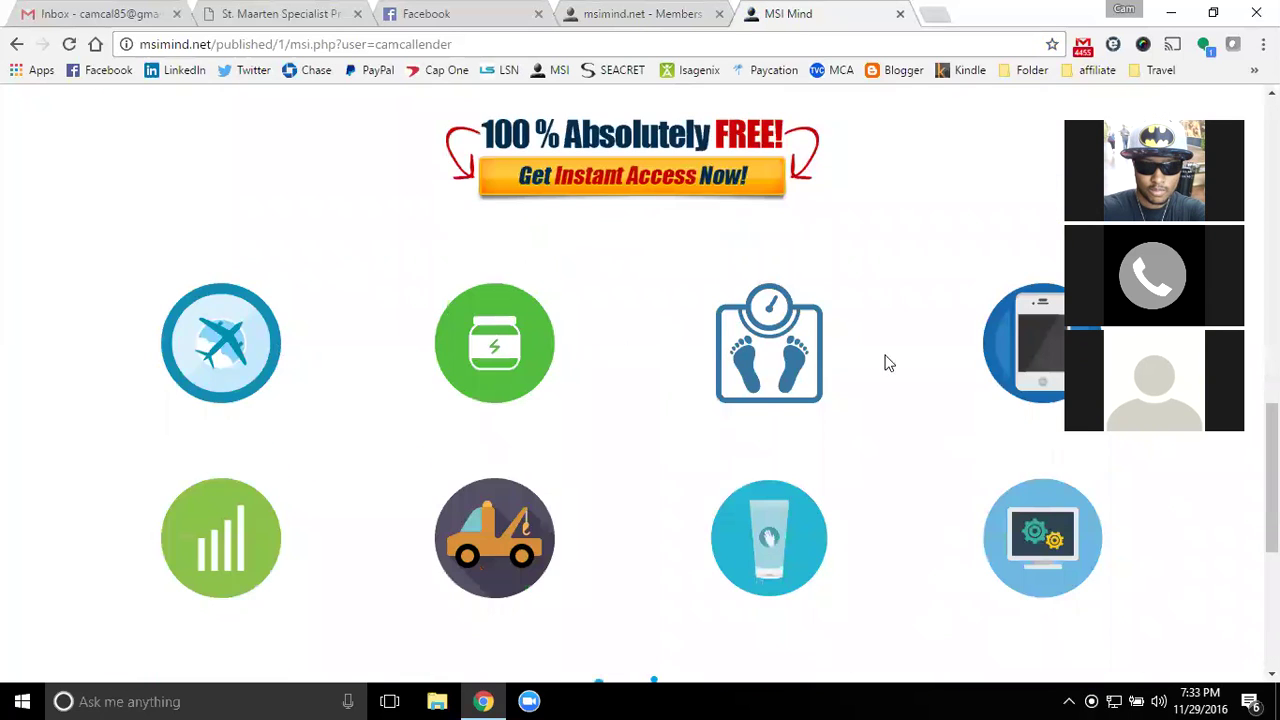
scroll(820, 425, down, 3)
scroll(424, 463, up, 2)
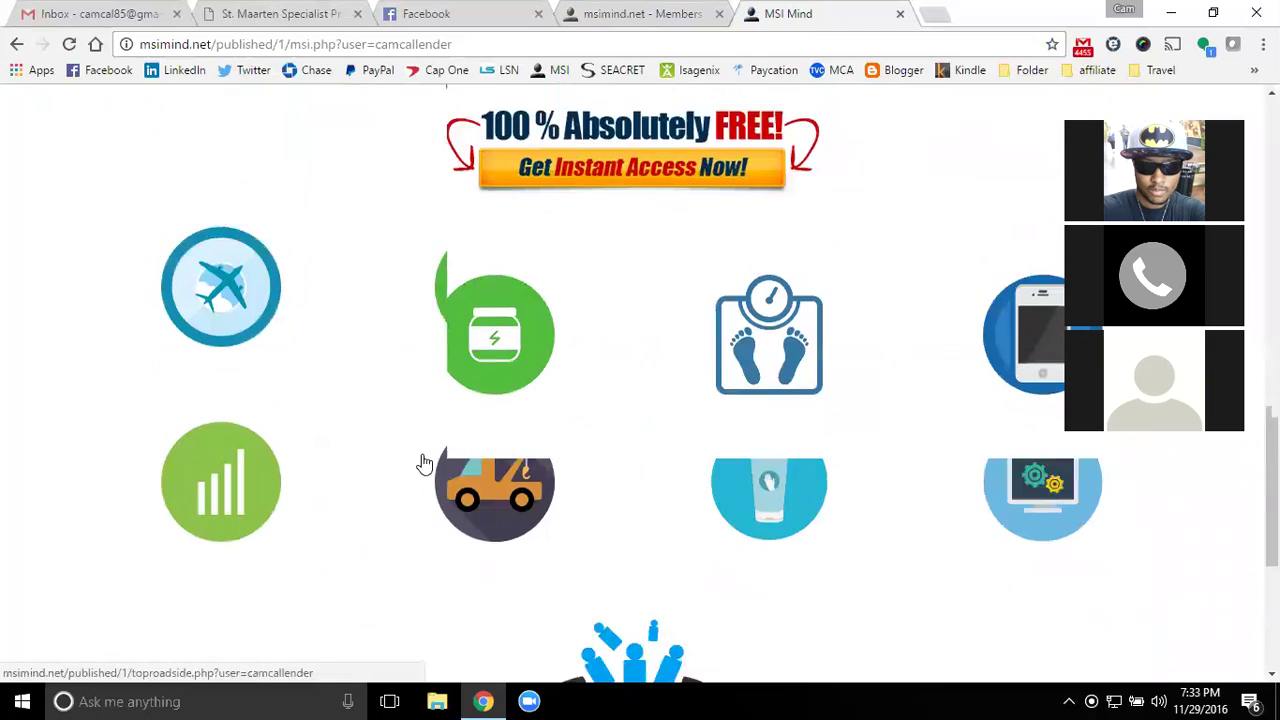
scroll(424, 350, down, 3)
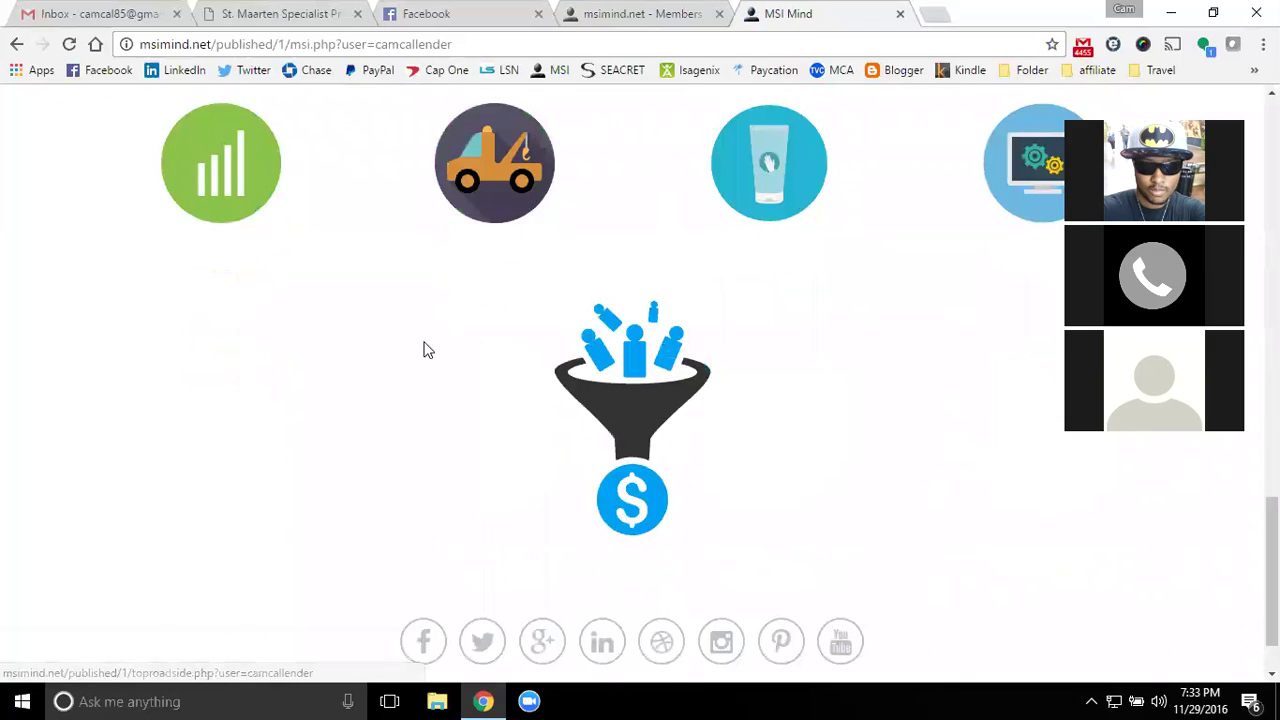
scroll(424, 350, up, 15)
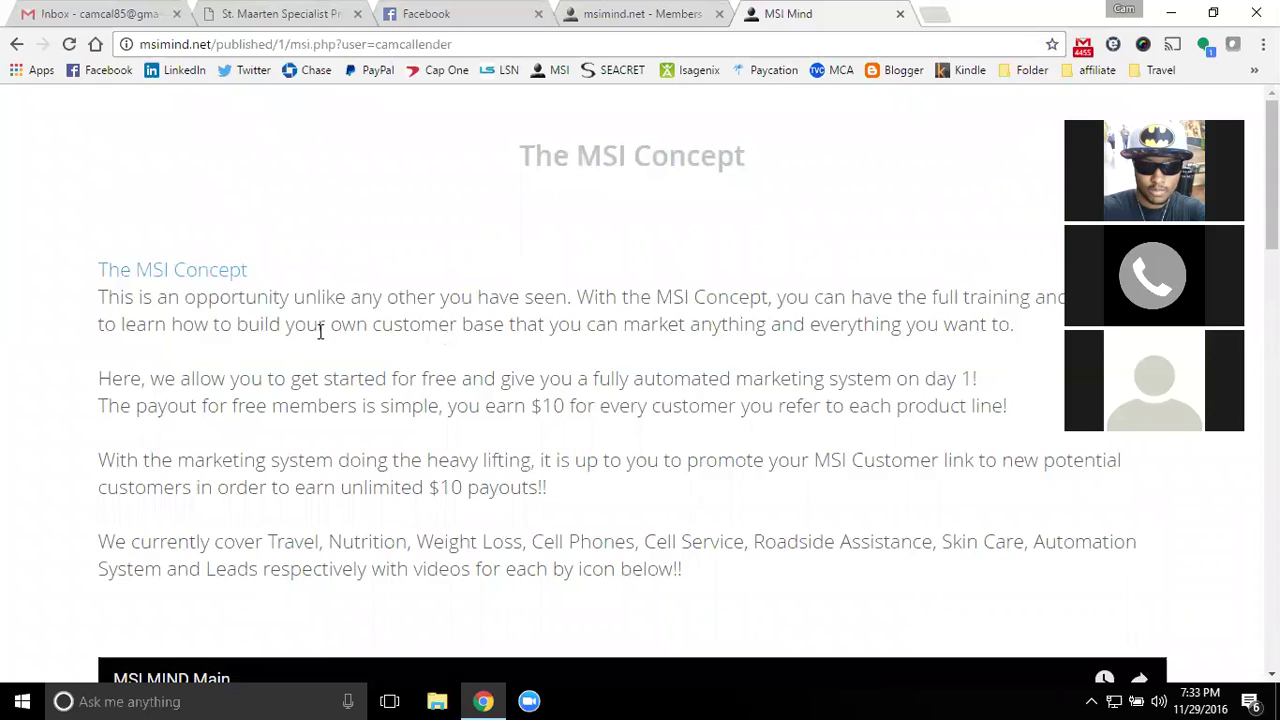
scroll(320, 332, down, 10)
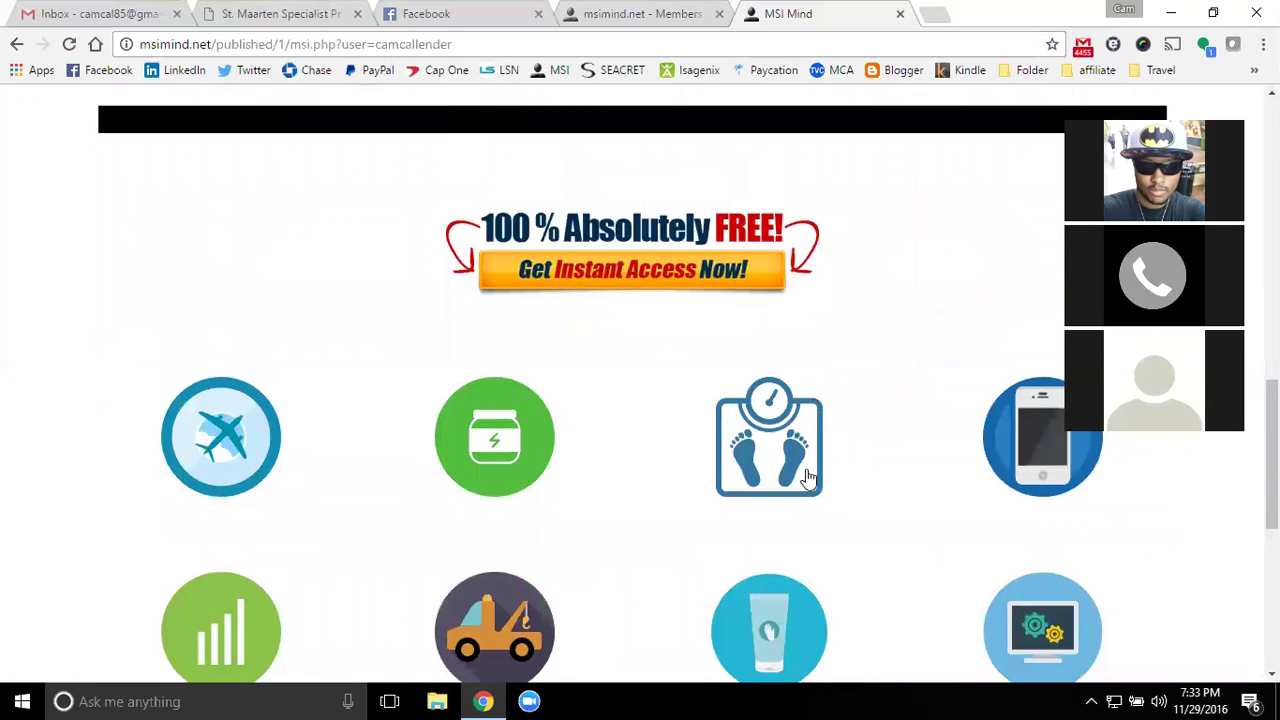
- Open the travel offer page, close it, and scroll back up the MSI Concept page
click(216, 462)
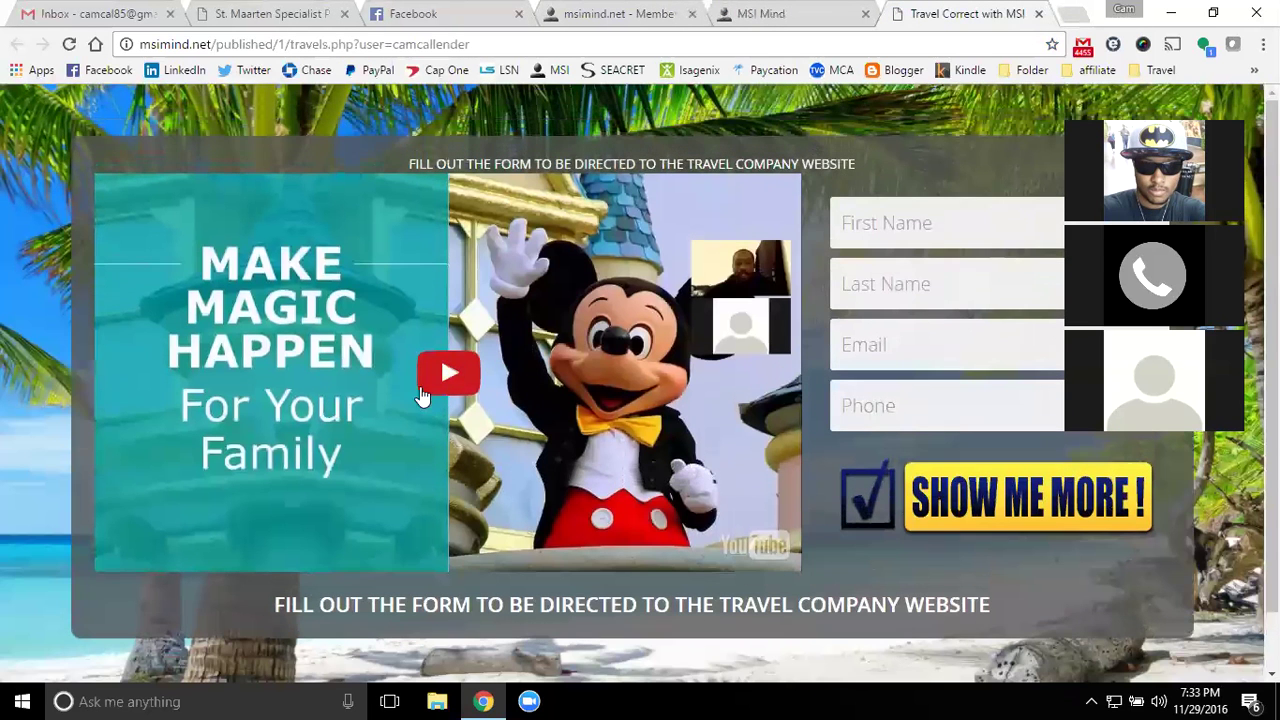
click(1038, 14)
scroll(354, 366, up, 10)
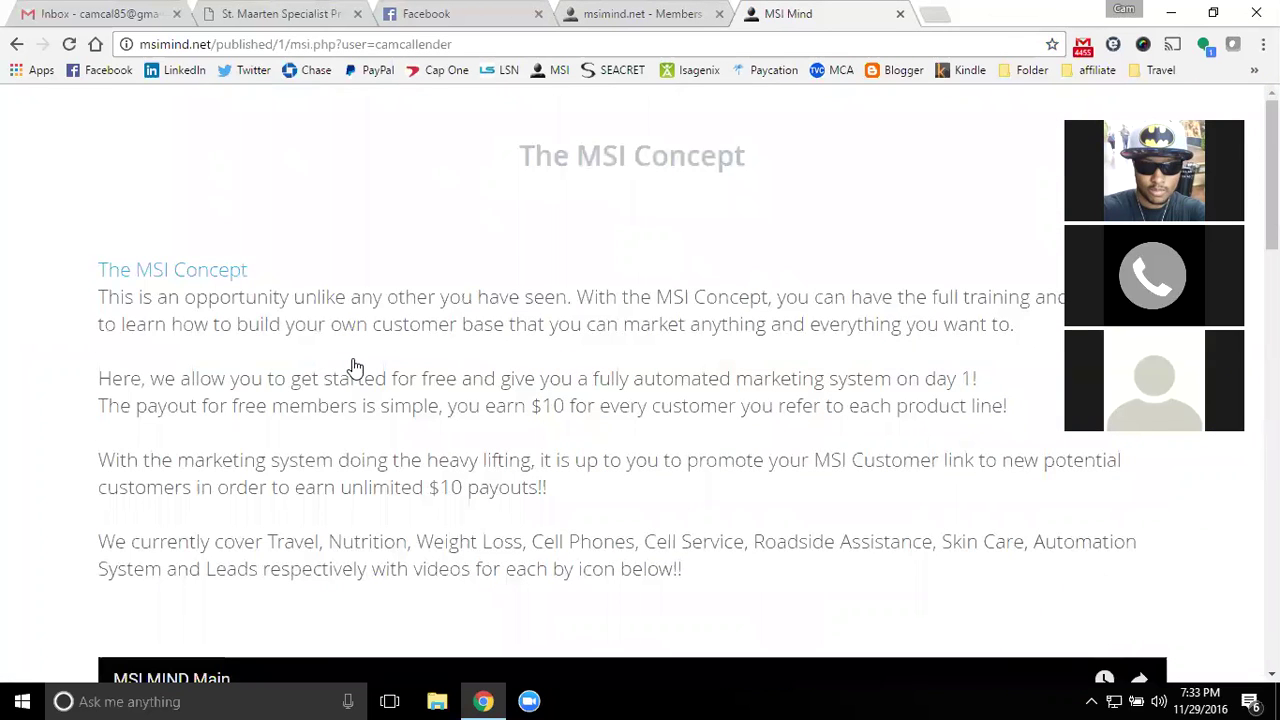
- Return to the Members tab and close the 'Access your links to promote' dialog
click(660, 16)
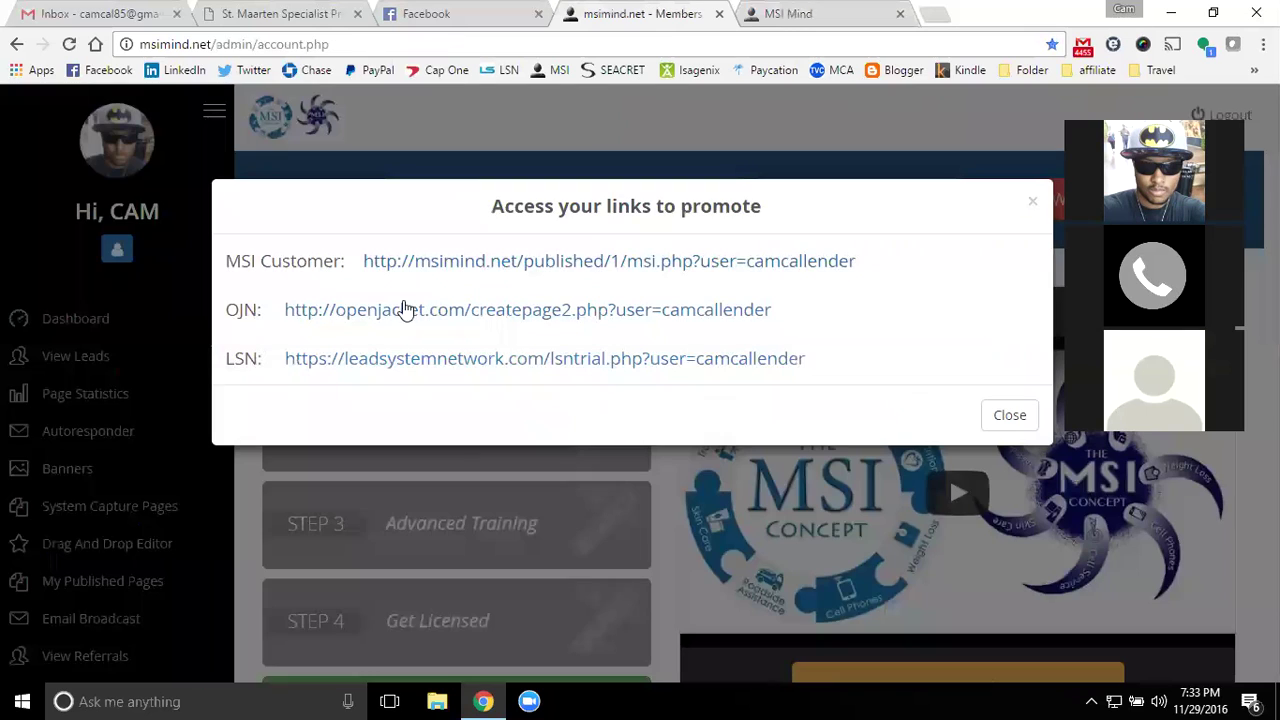
click(1008, 415)
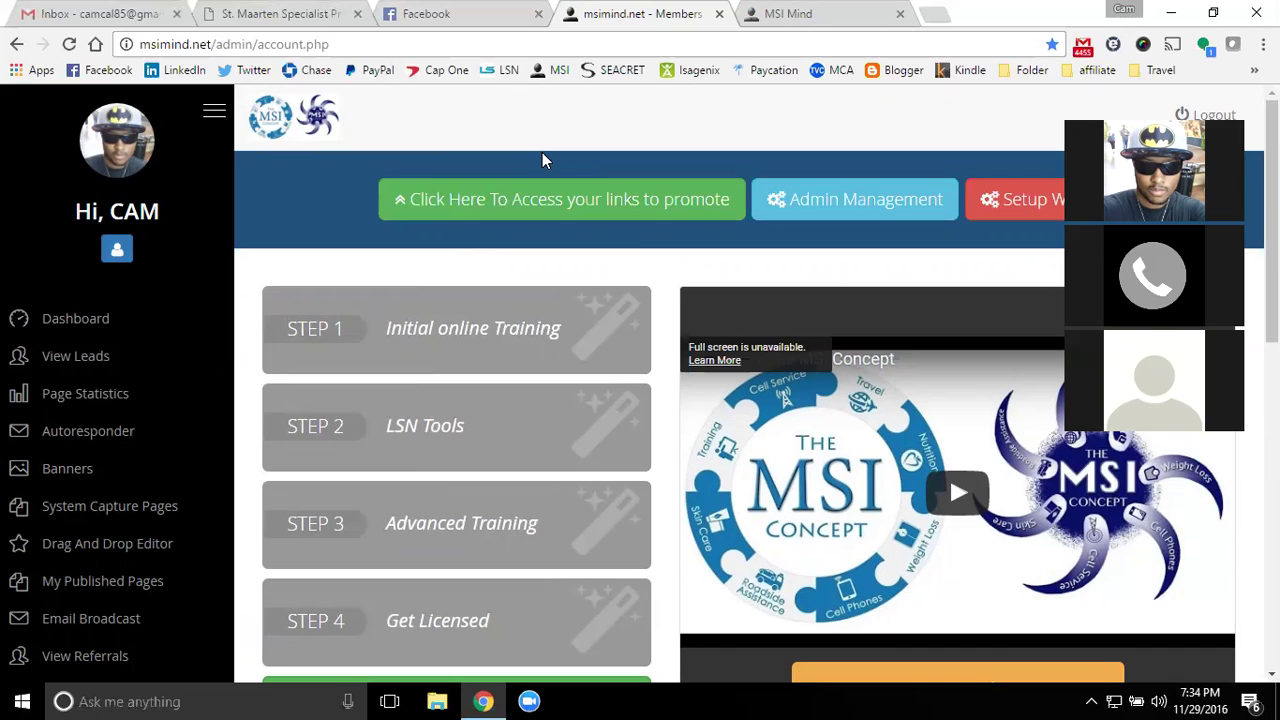
- Open LinkedIn messaging, select the top conversation, and open its shared healthtopfood.com link
middle_click(178, 70)
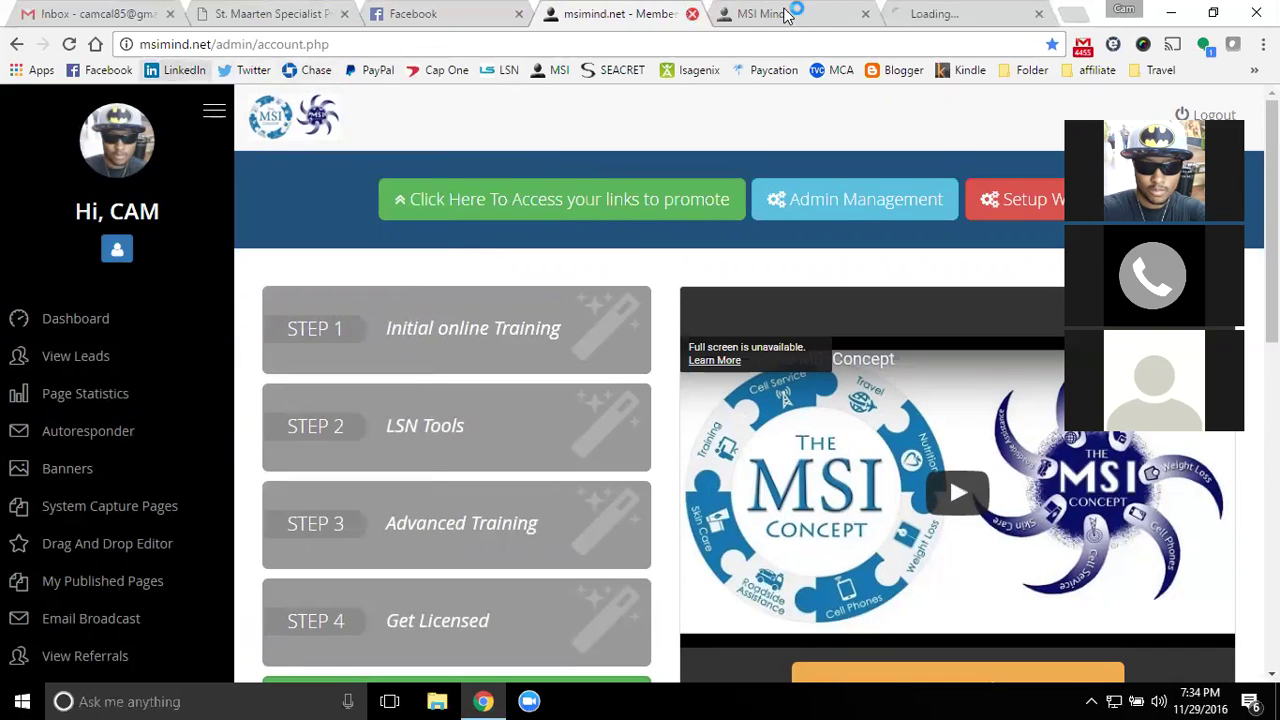
click(957, 14)
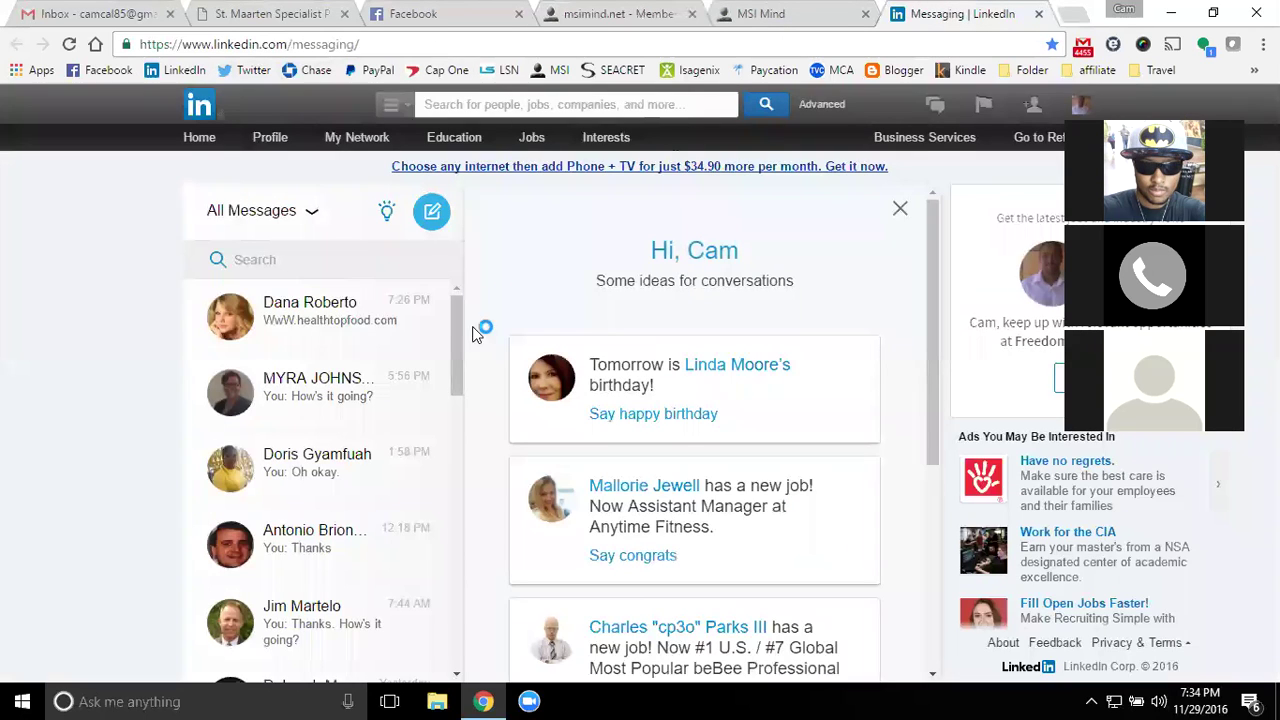
click(300, 309)
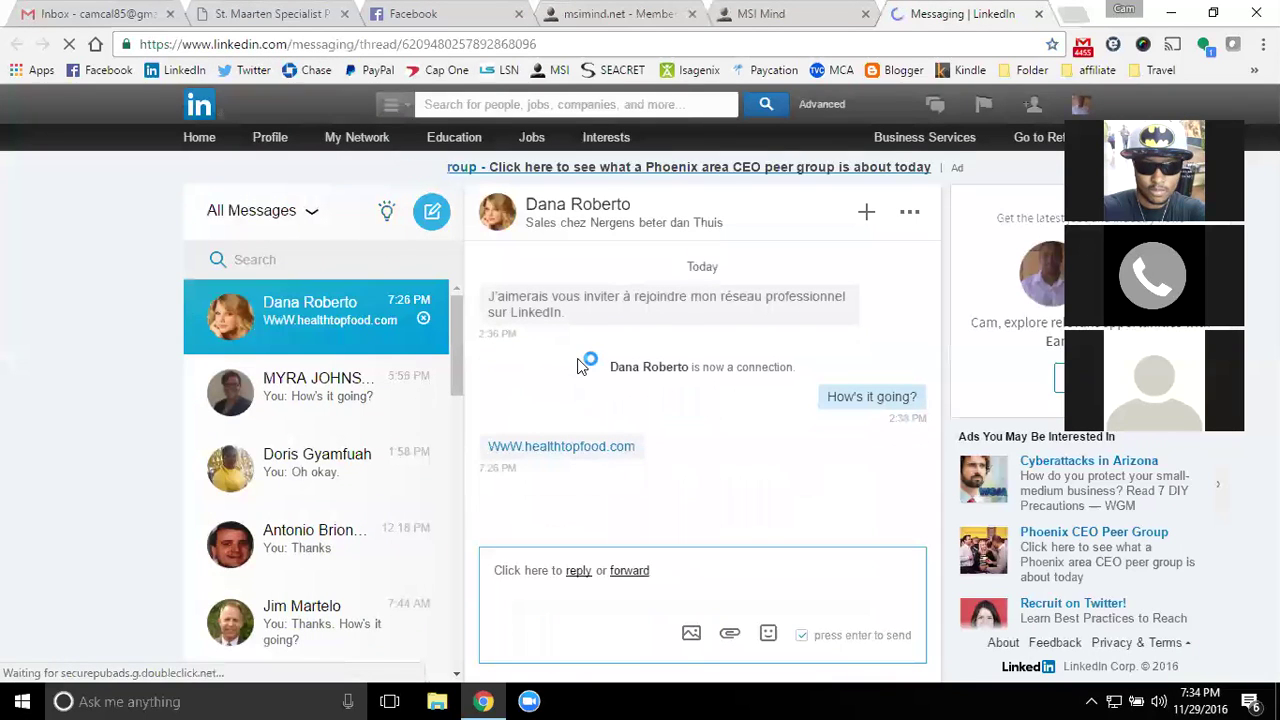
click(549, 450)
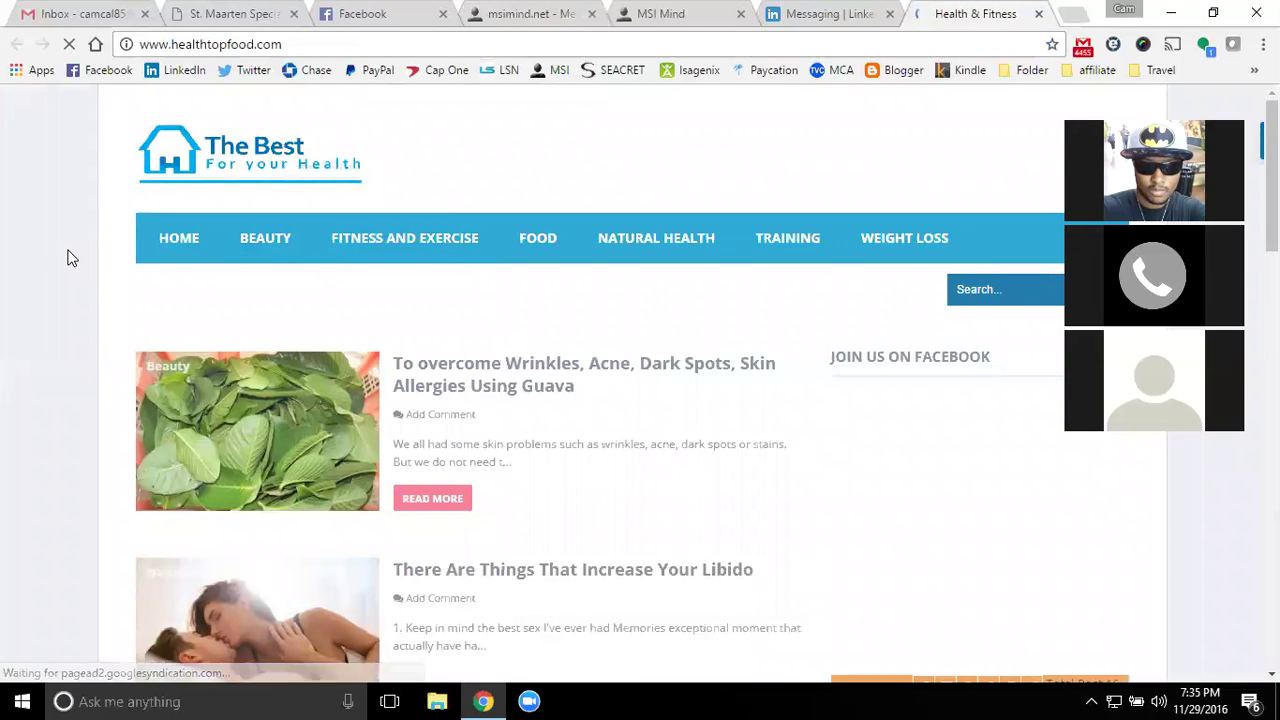
scroll(79, 258, down, 2)
scroll(72, 272, down, 1)
scroll(70, 275, down, 3)
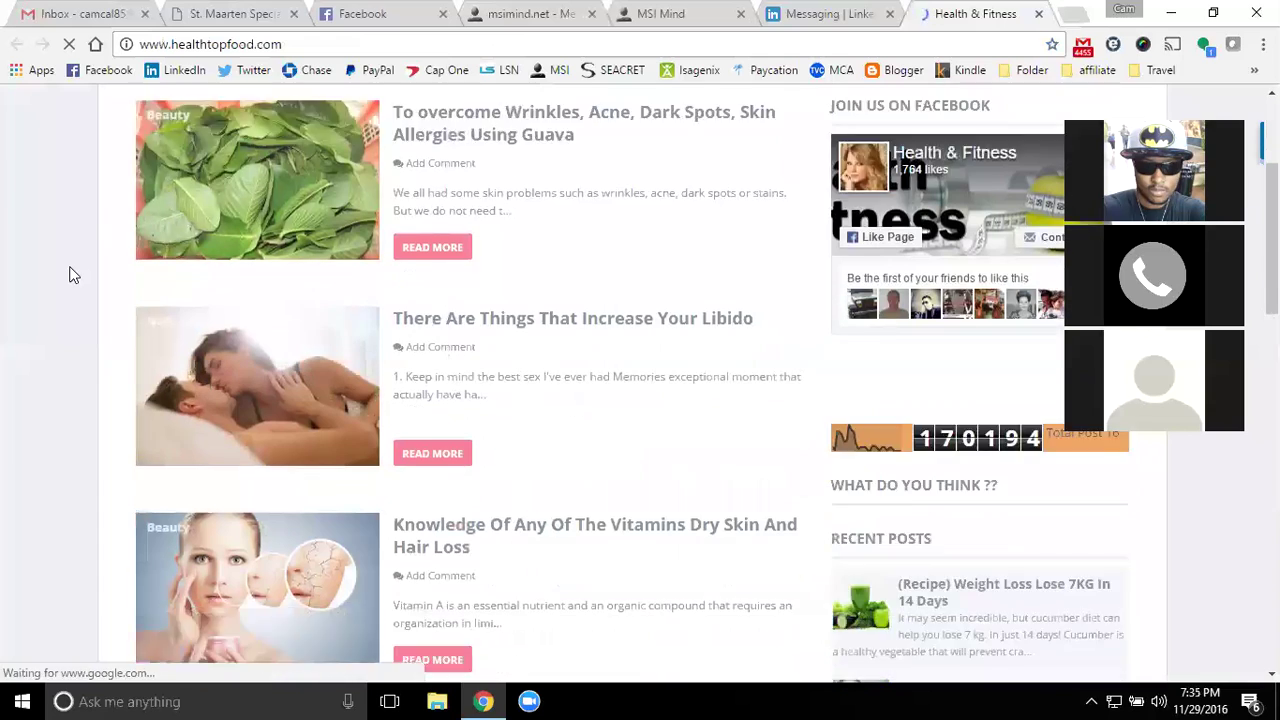
scroll(70, 275, down, 6)
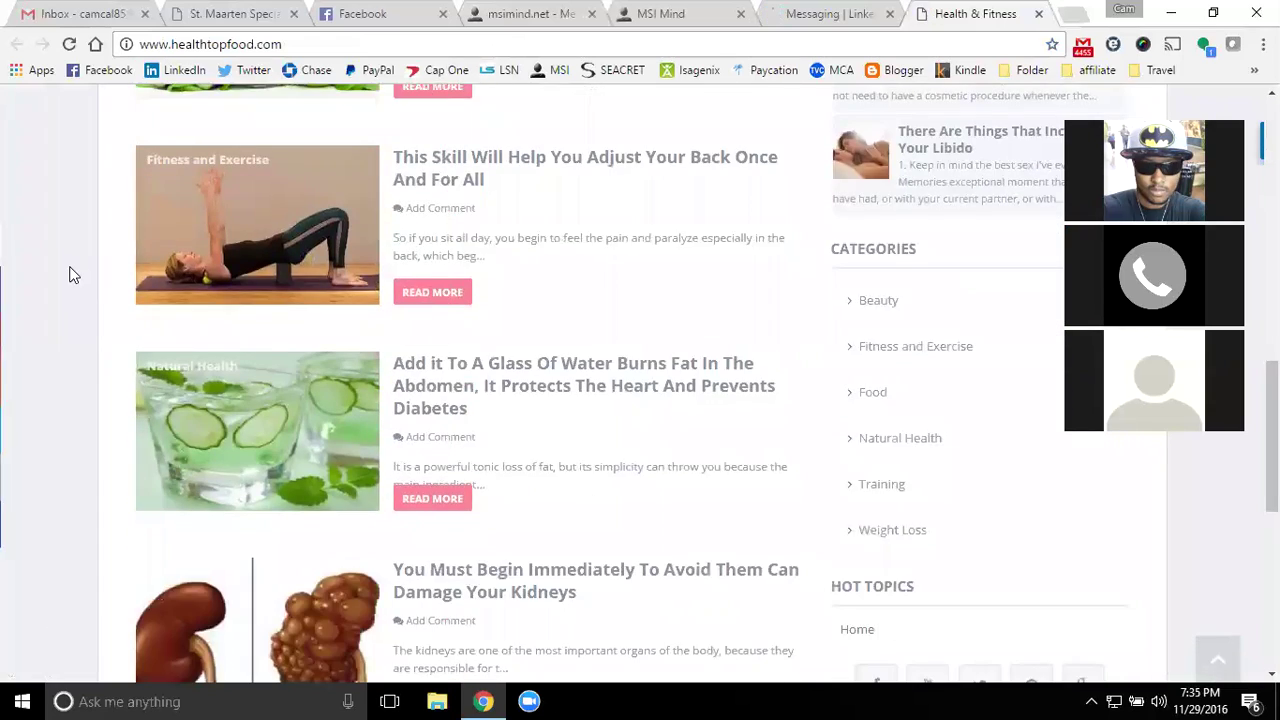
scroll(70, 274, down, 2)
scroll(75, 274, down, 4)
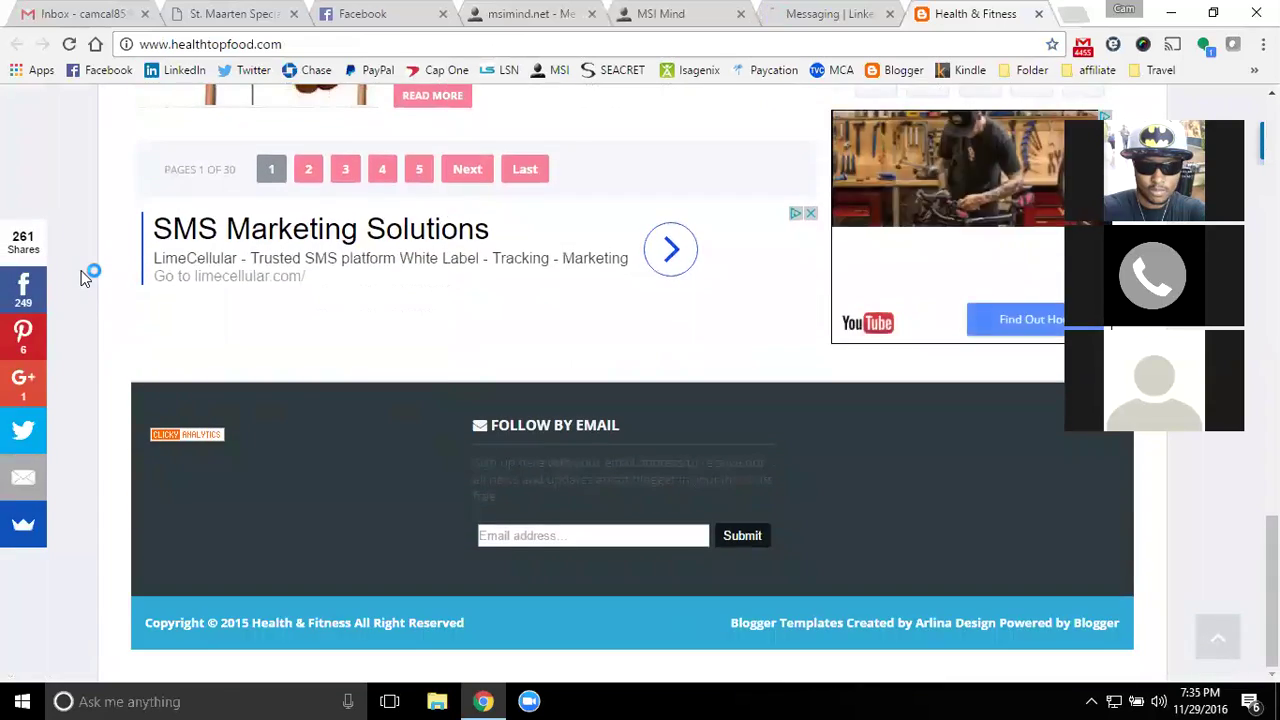
scroll(85, 275, up, 6)
scroll(85, 277, down, 6)
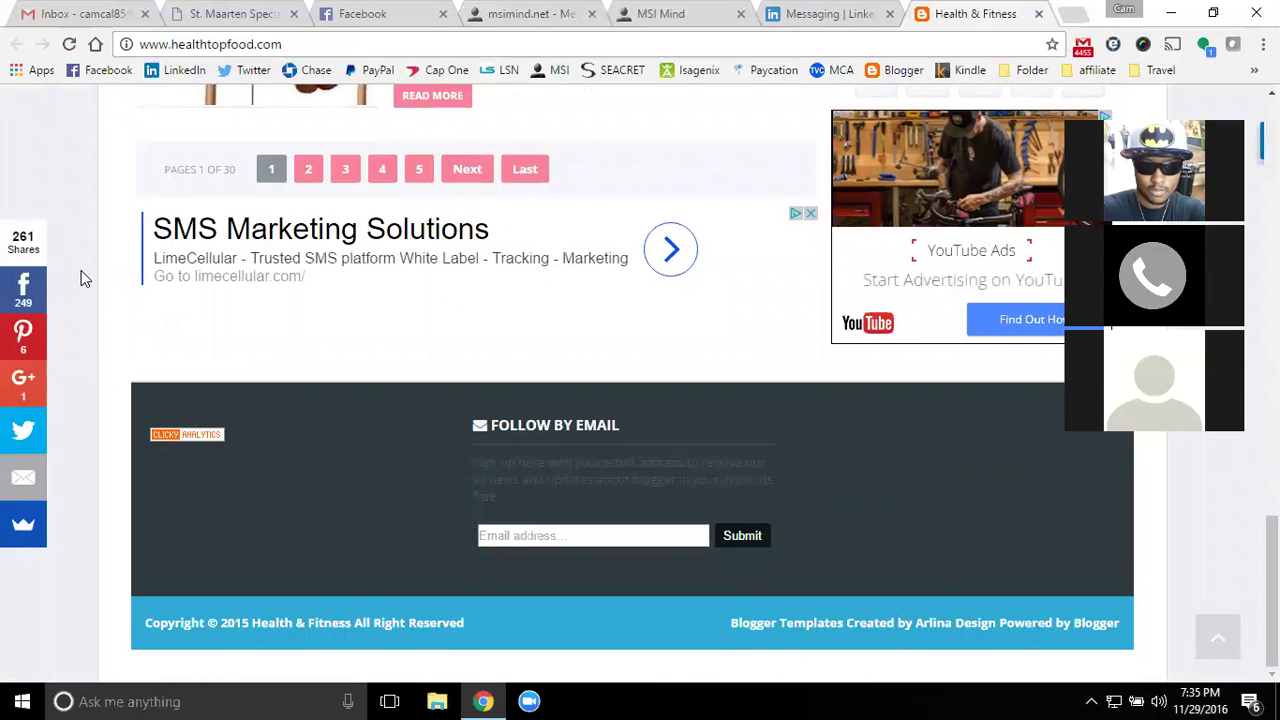
scroll(85, 278, up, 15)
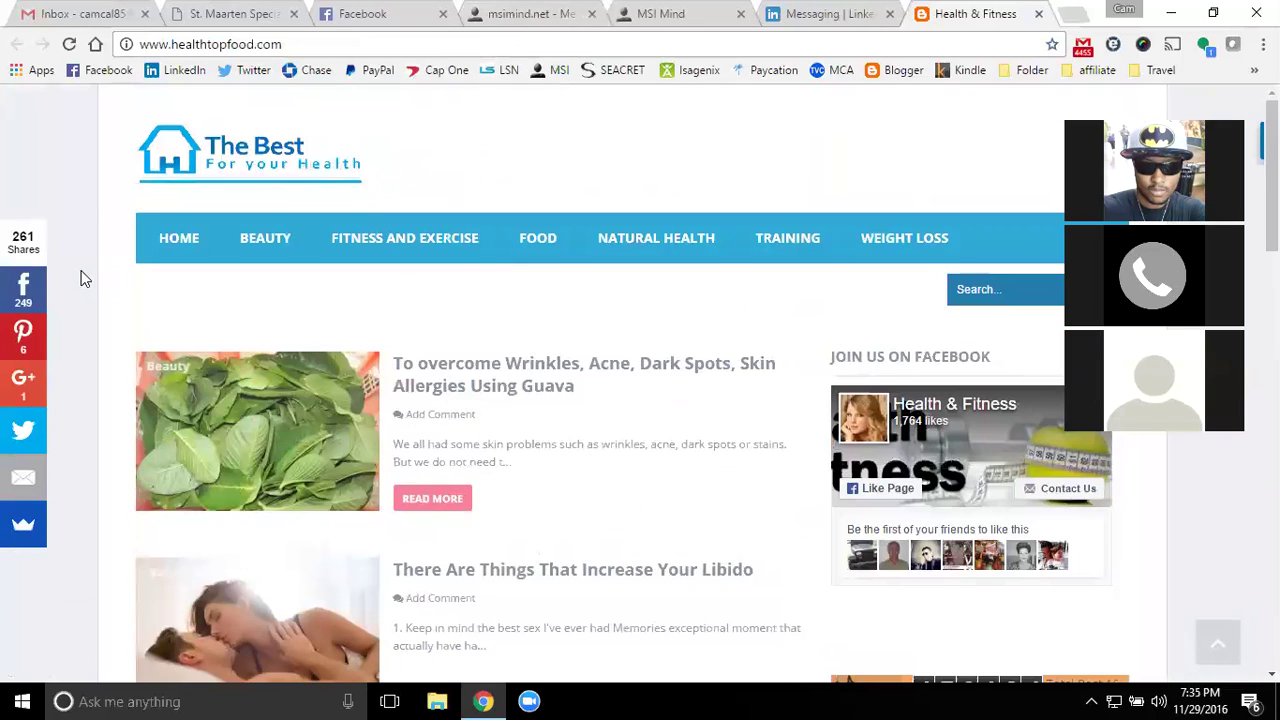
- Reply 'Is this your site or one you are promoting?' on LinkedIn, then close the LinkedIn and health-site tabs
click(812, 15)
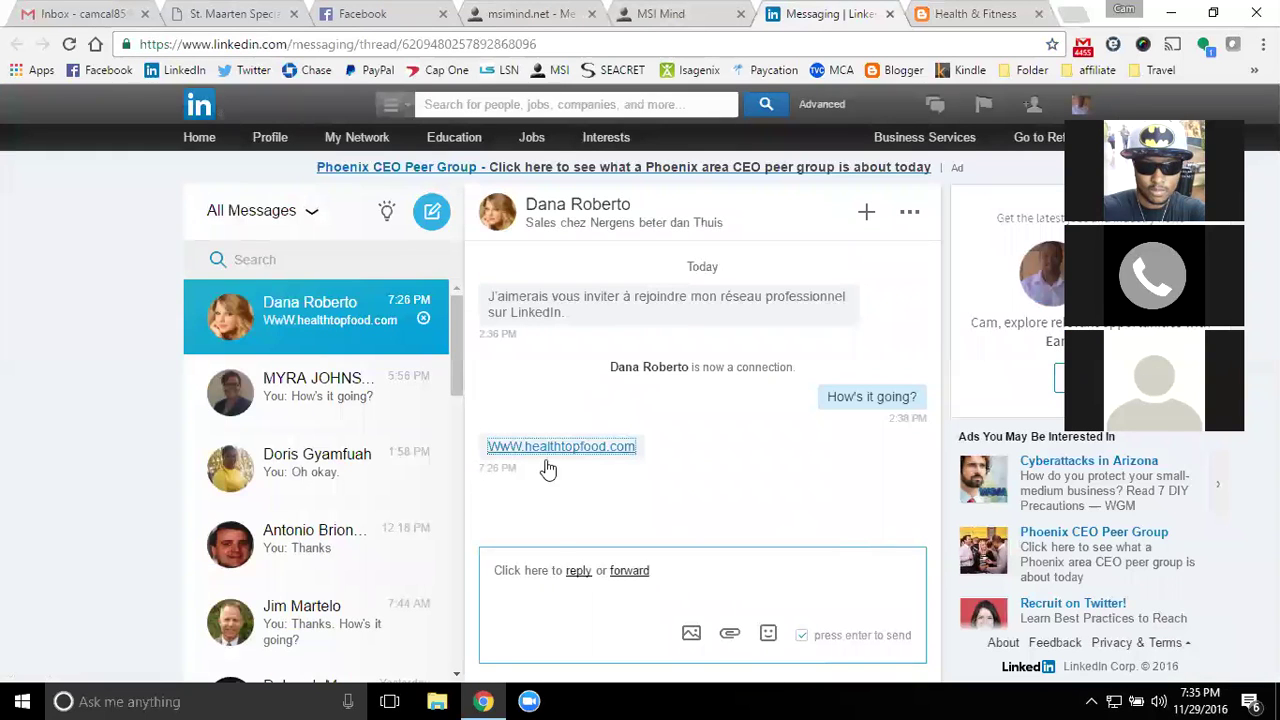
click(713, 568)
text(Is th)
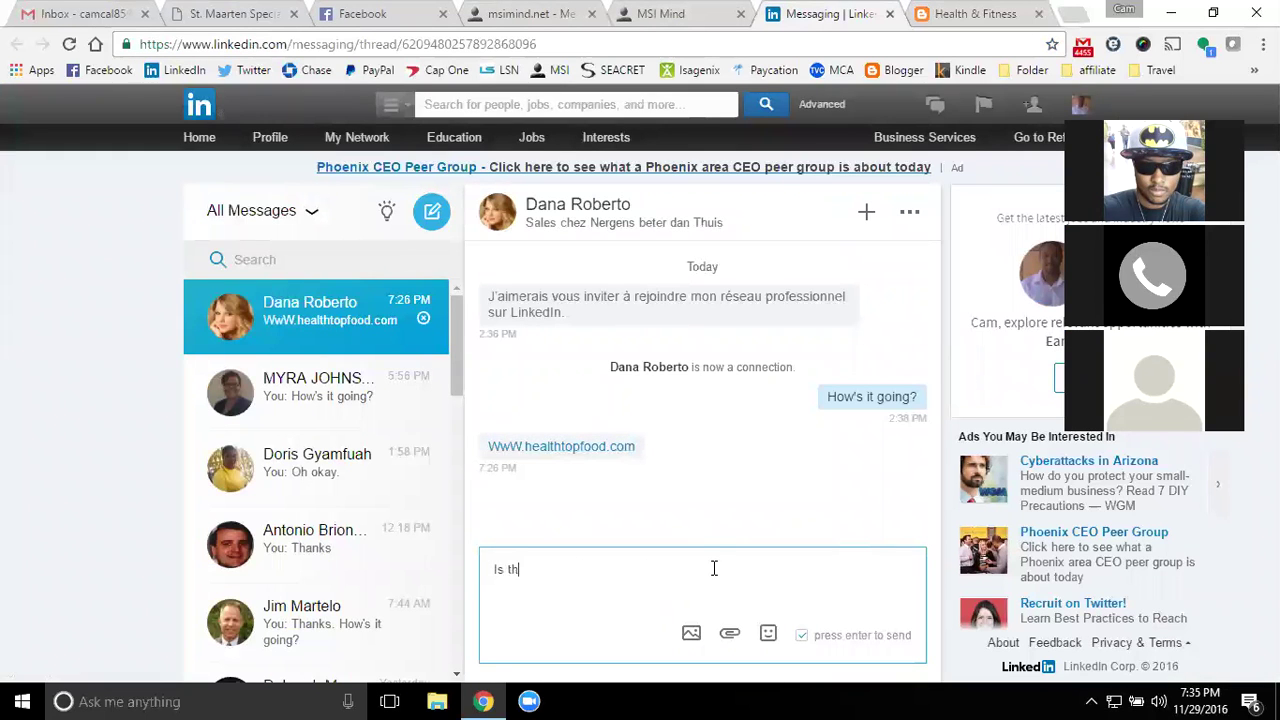
text(is your site or one you are promoting)
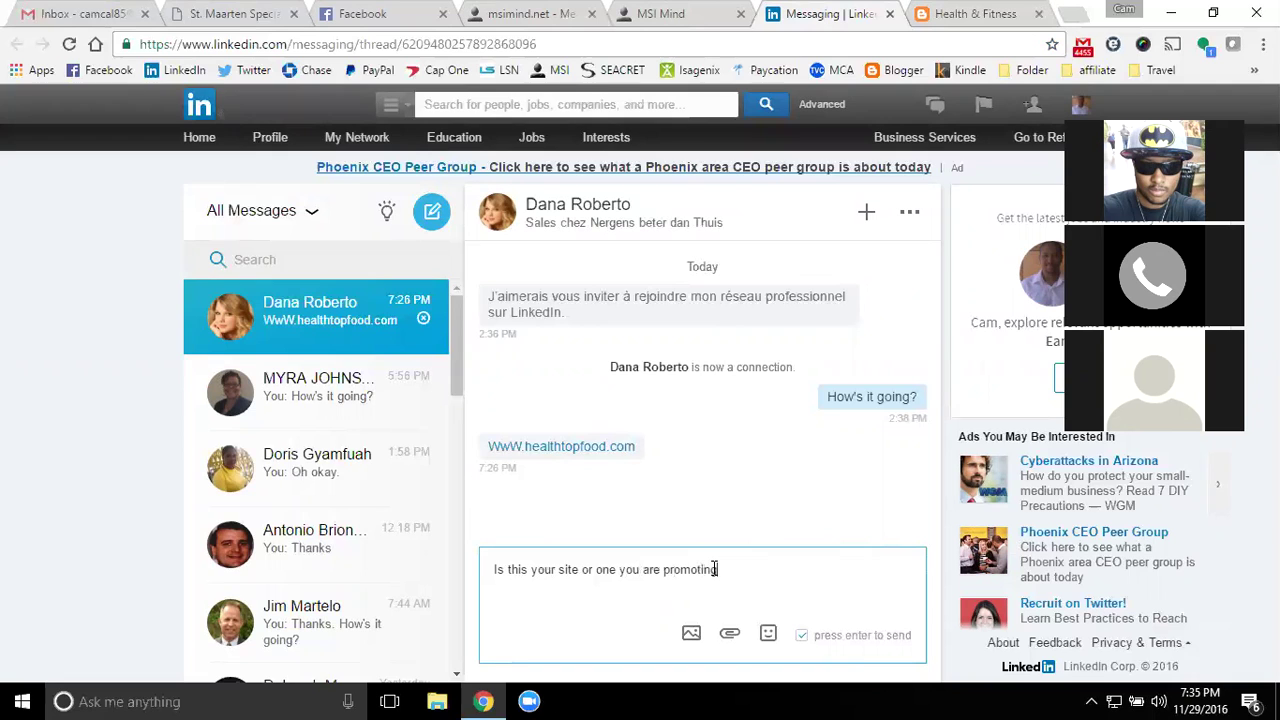
text(?)
key(Return)
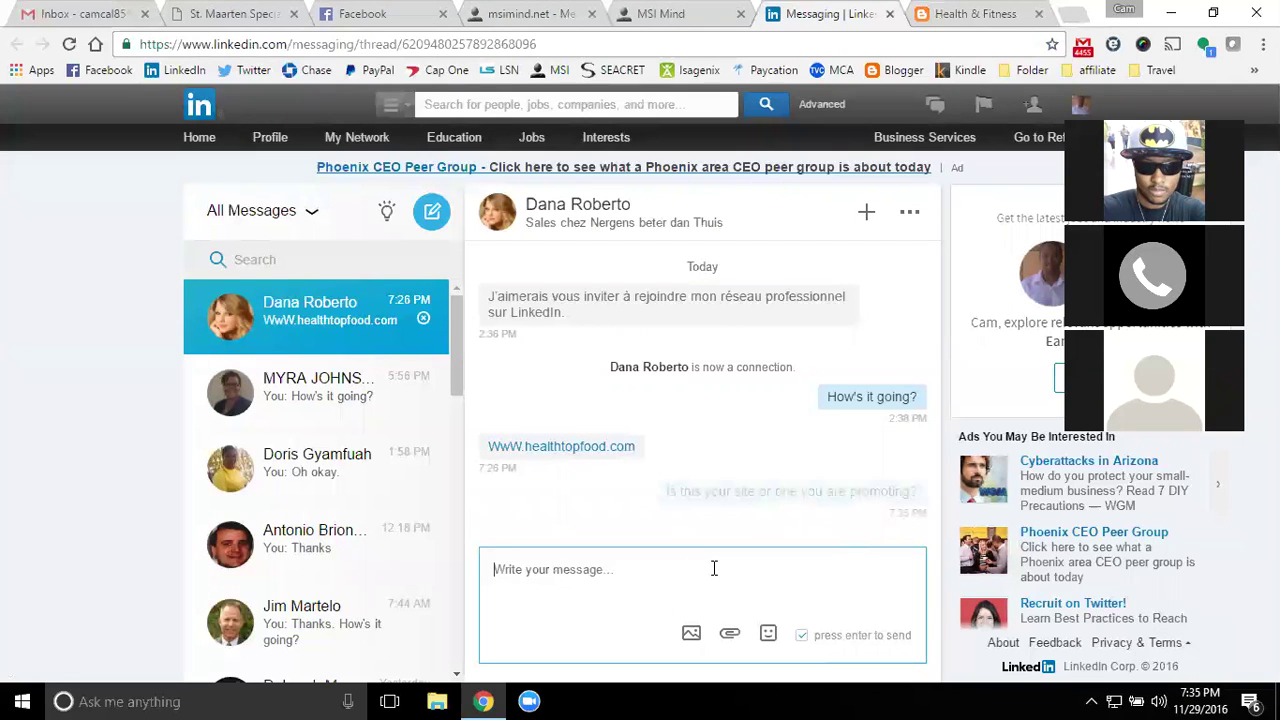
click(893, 15)
click(894, 16)
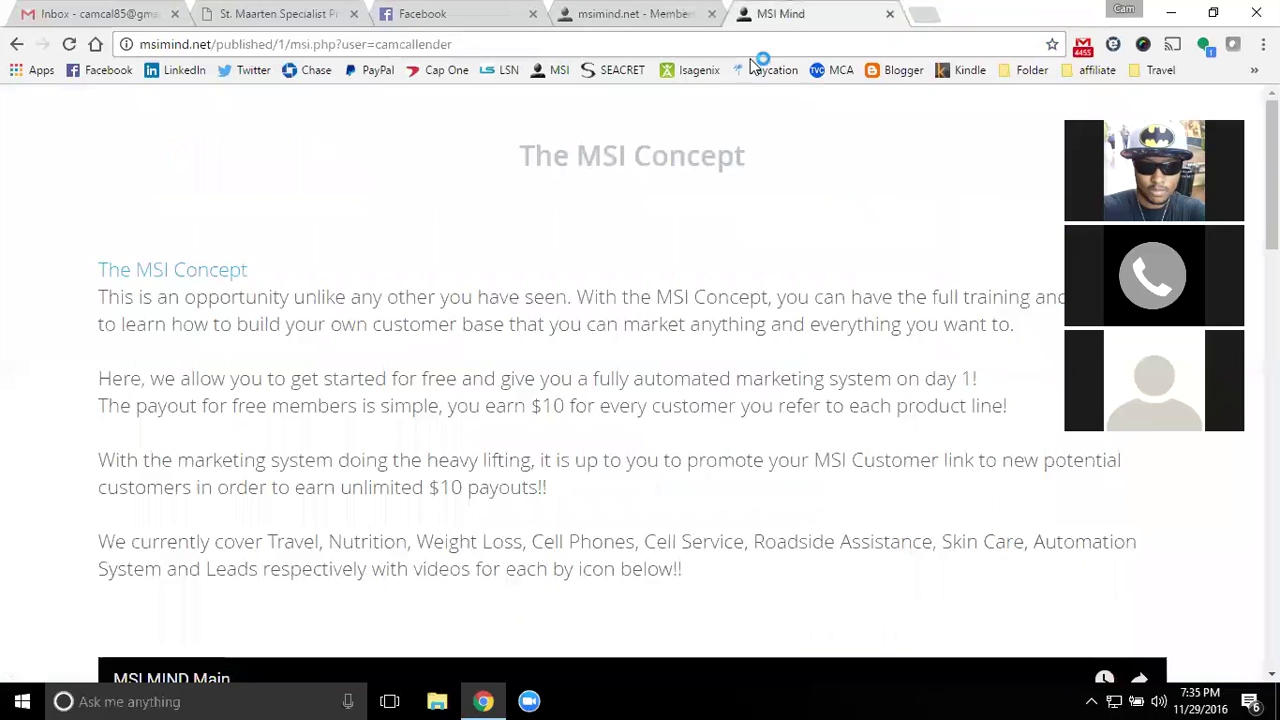
- Switch to the msimind.net Members tab to show the admin account dashboard
click(617, 20)
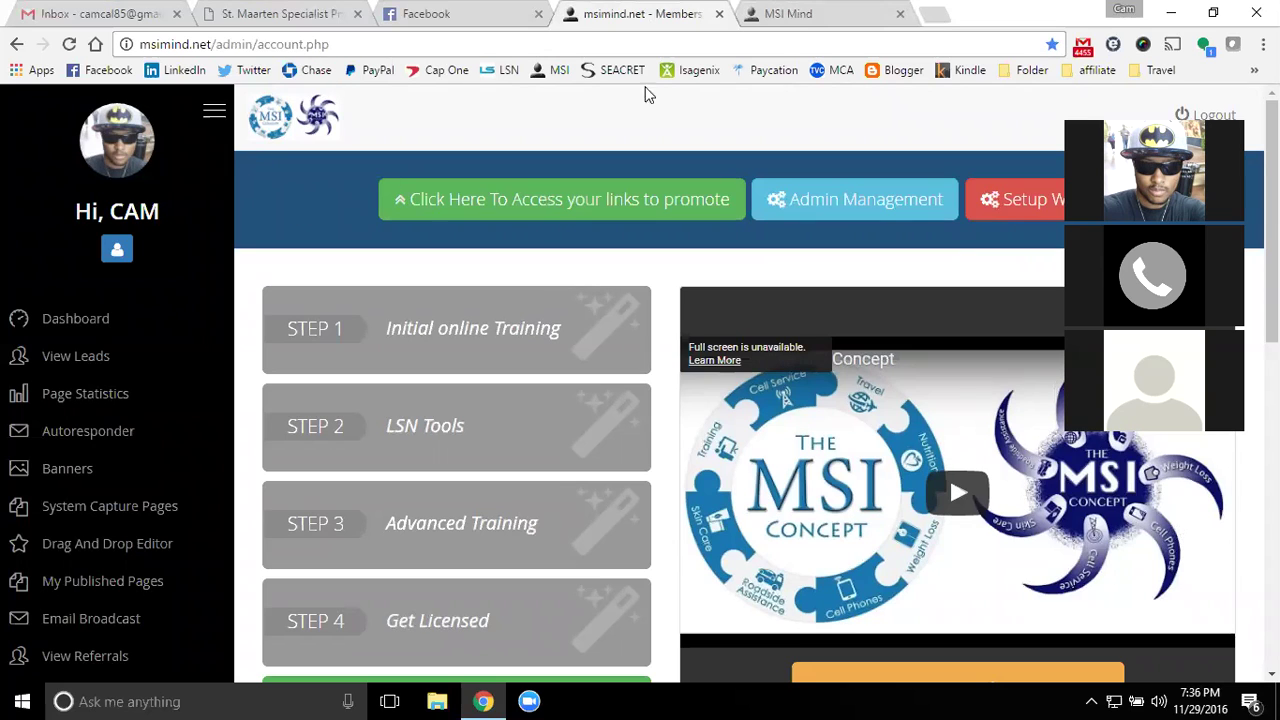
- In a new tab, search Google for your own full name, correcting the typo
click(935, 15)
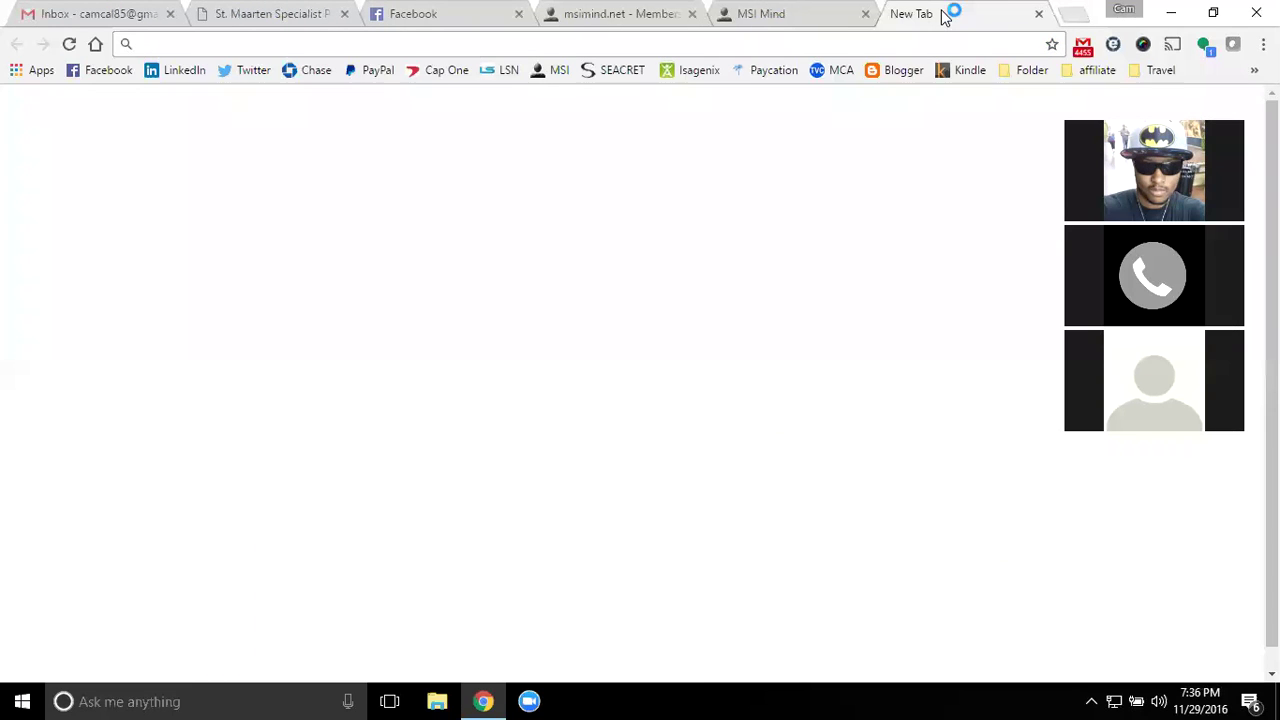
text(cam calledner)
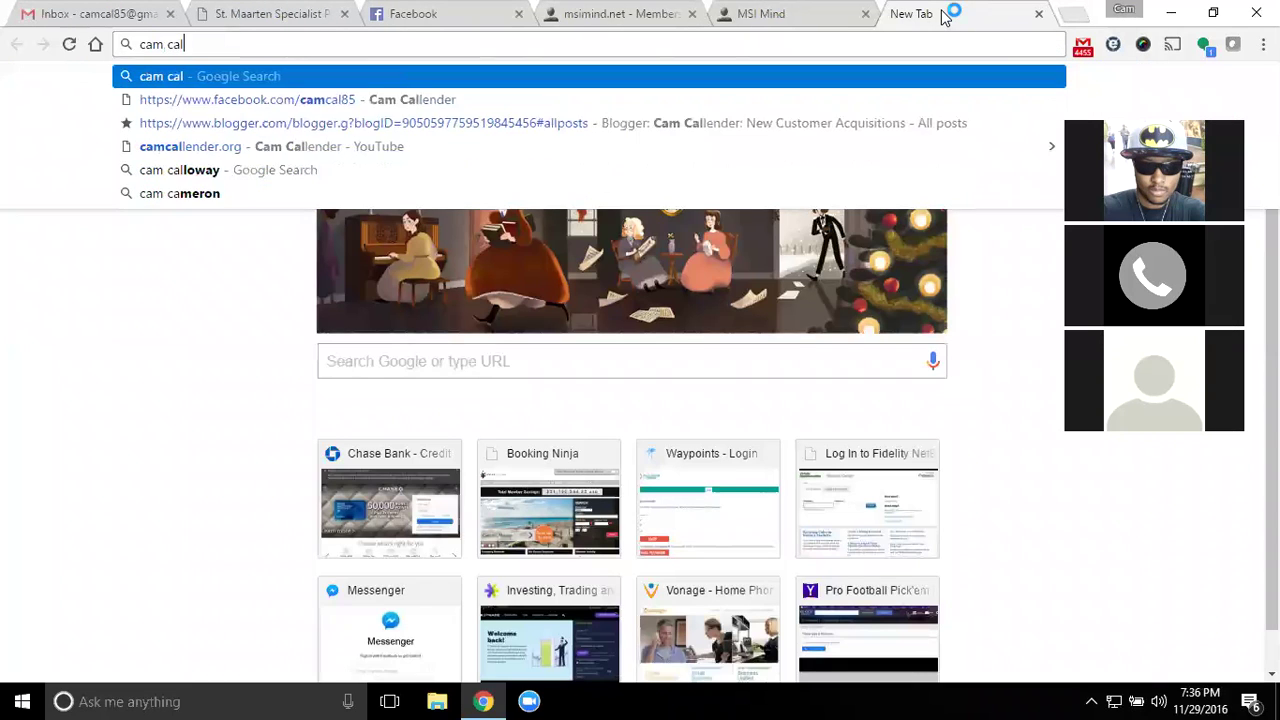
key(BackSpace)
key(BackSpace)
key(BackSpace)
key(BackSpace)
text(nder)
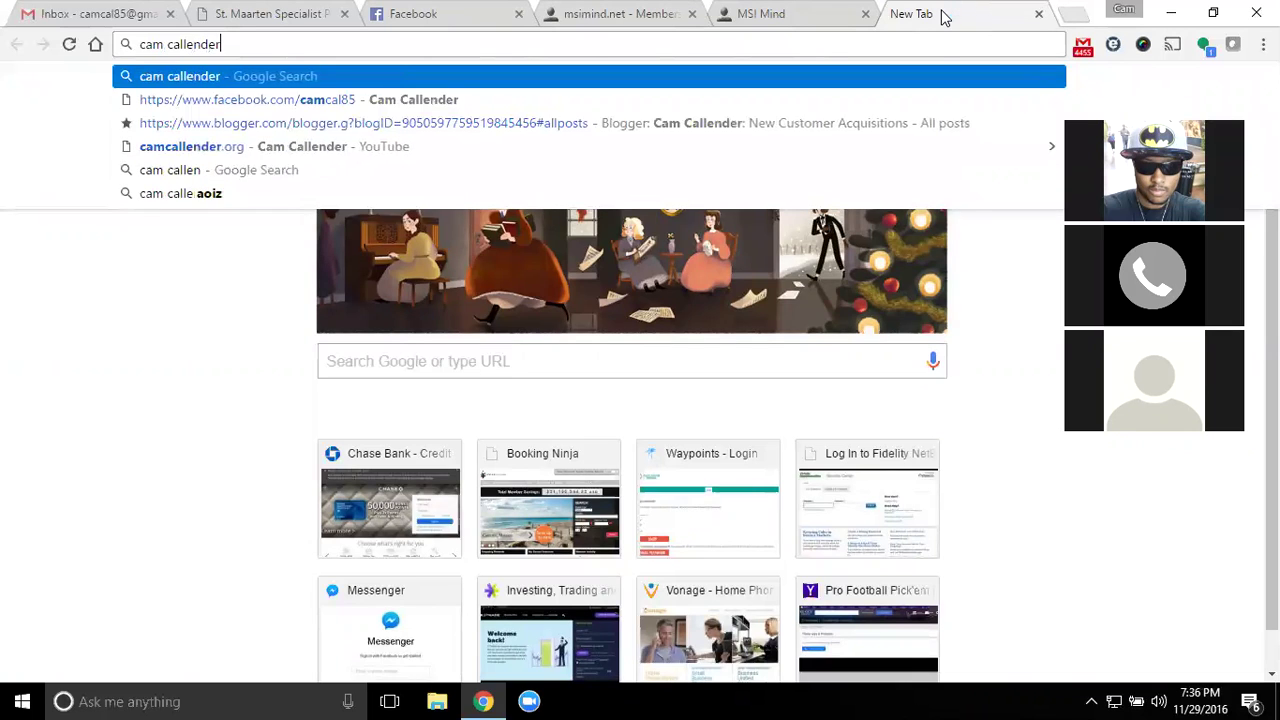
key(Return)
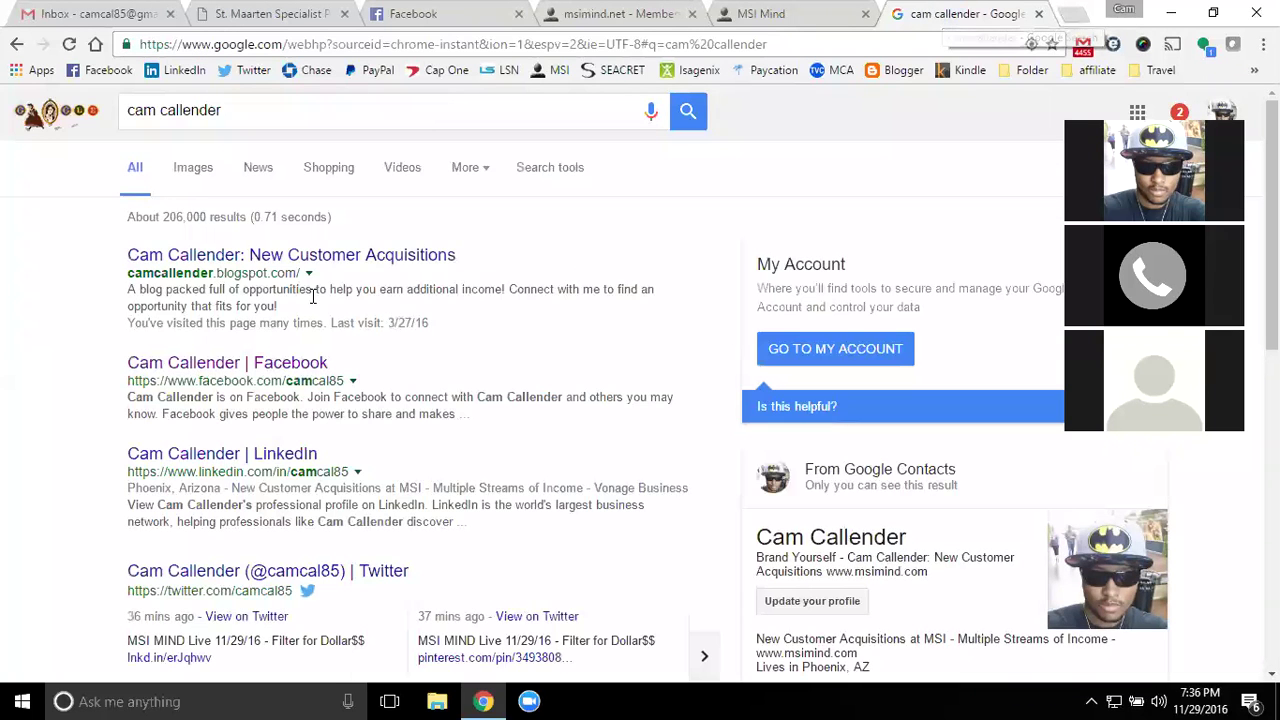
- Review the name search results, select the query, and return to the msimind.net Members tab
scroll(410, 270, down, 2)
scroll(418, 272, down, 6)
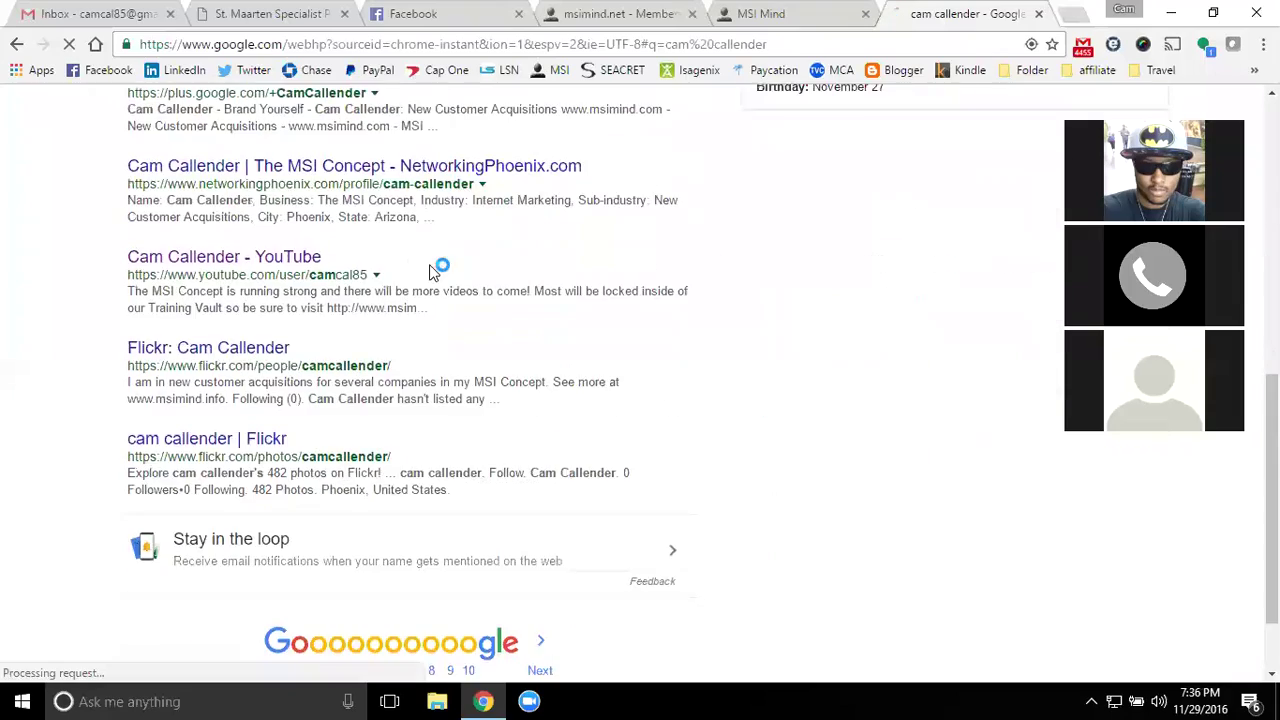
scroll(451, 286, up, 3)
scroll(448, 290, up, 5)
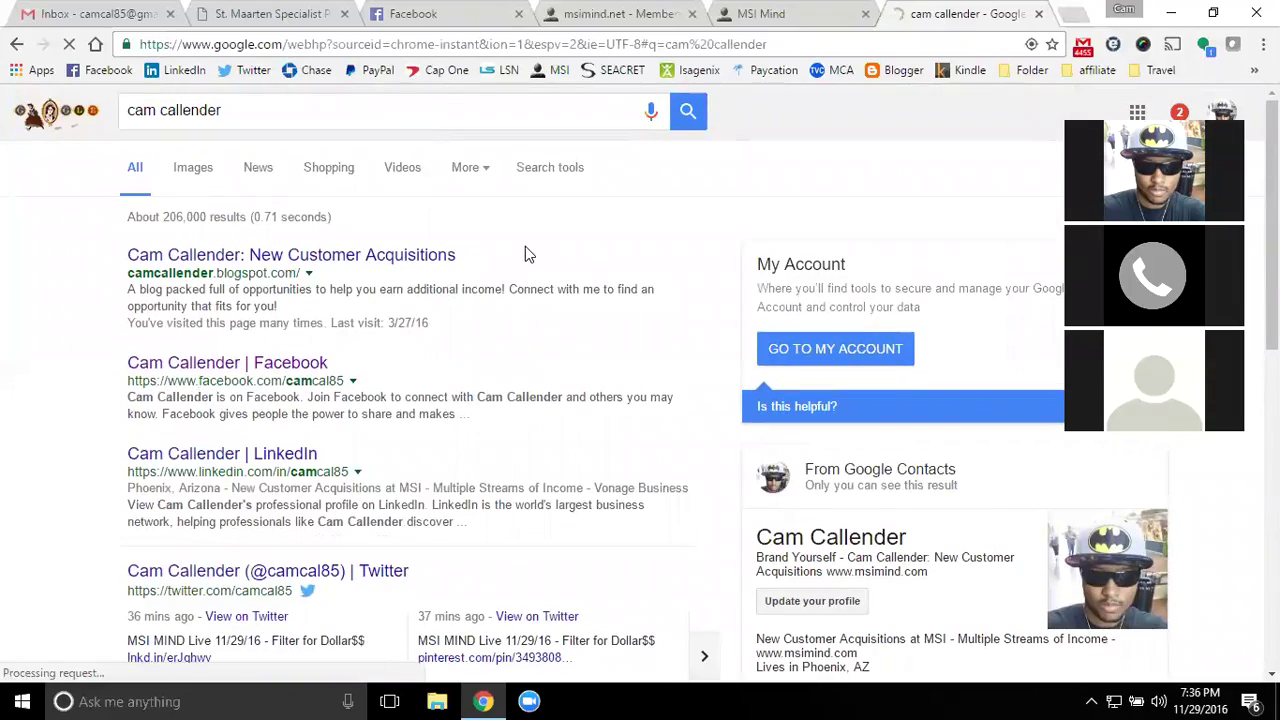
scroll(523, 253, down, 7)
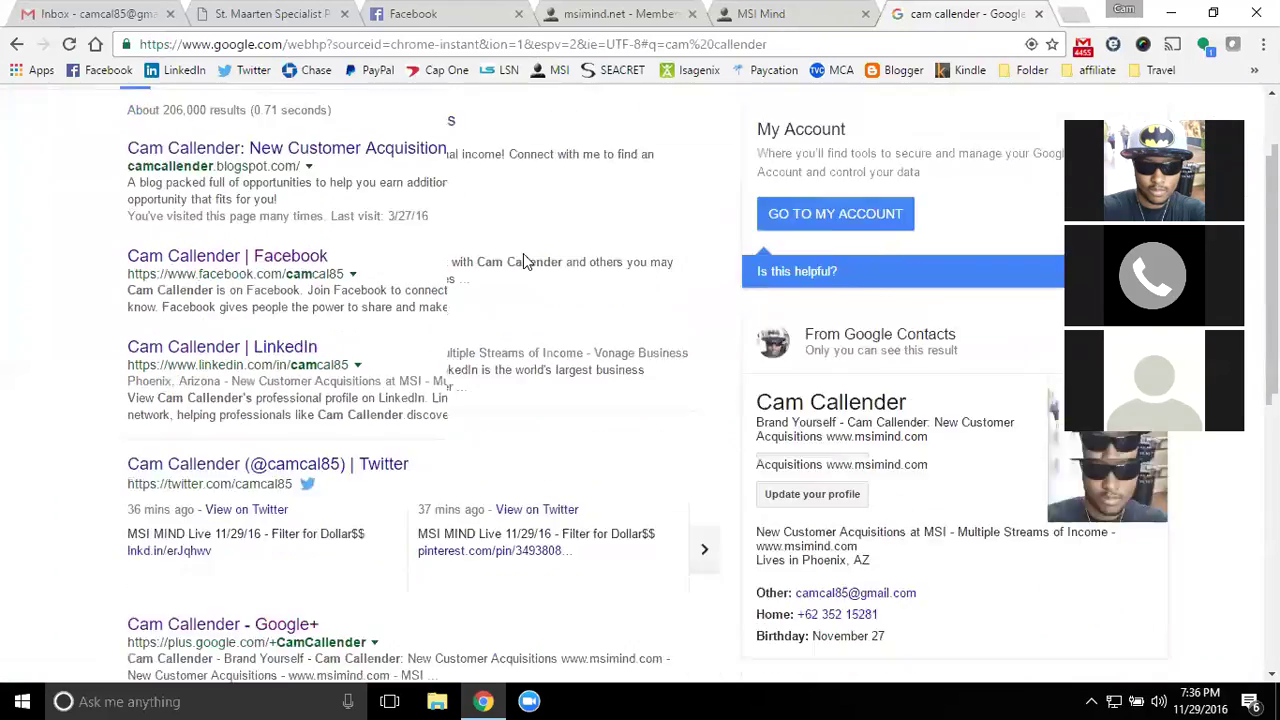
scroll(477, 293, up, 5)
scroll(476, 293, up, 2)
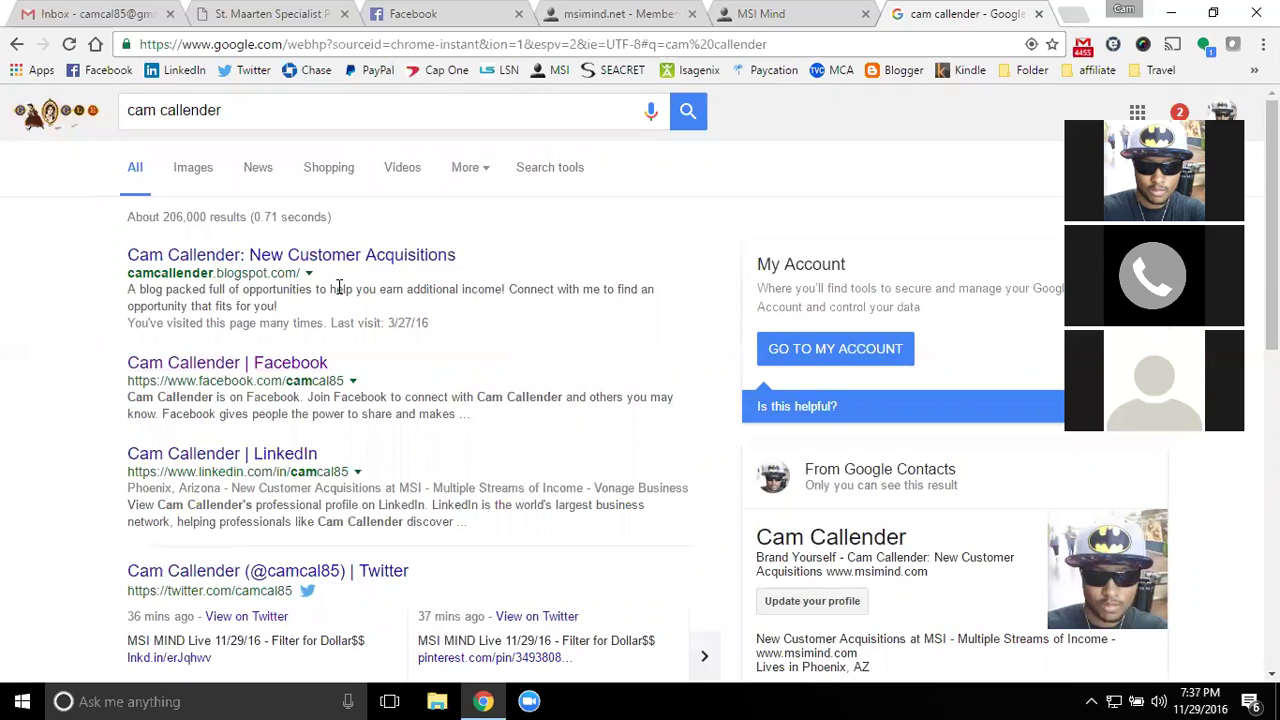
drag(266, 124, 9, 108)
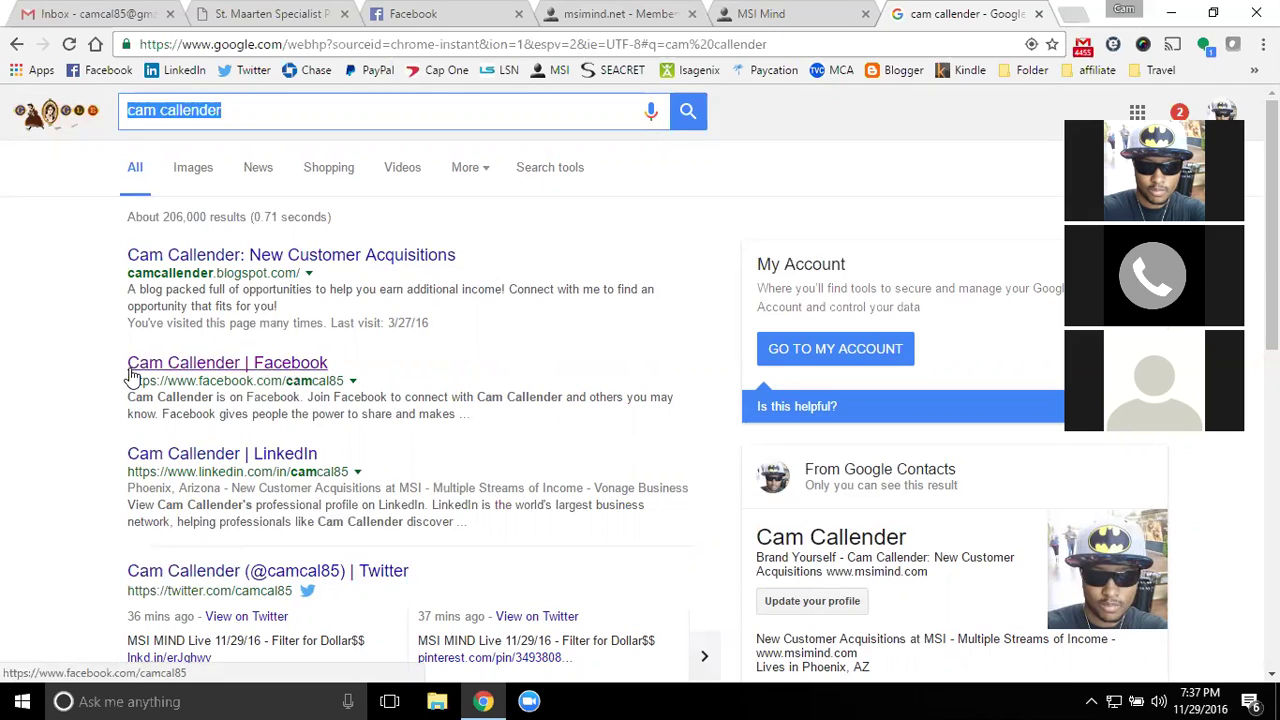
click(605, 14)
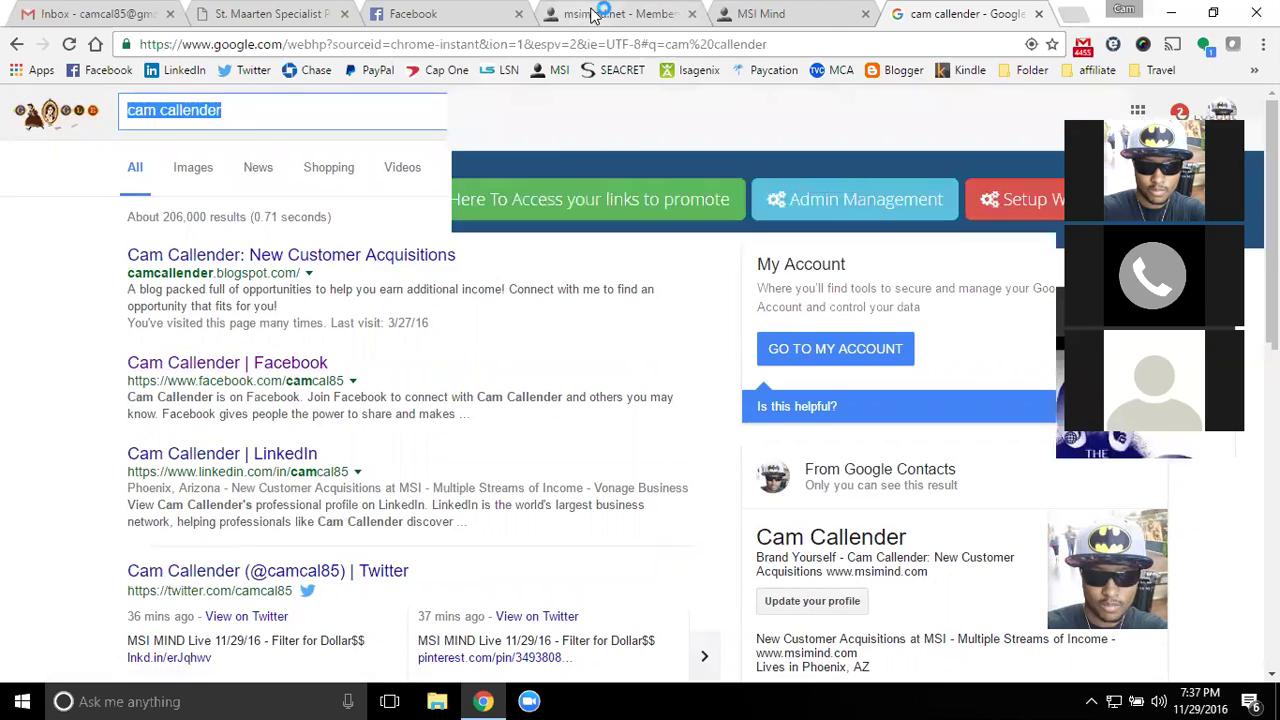